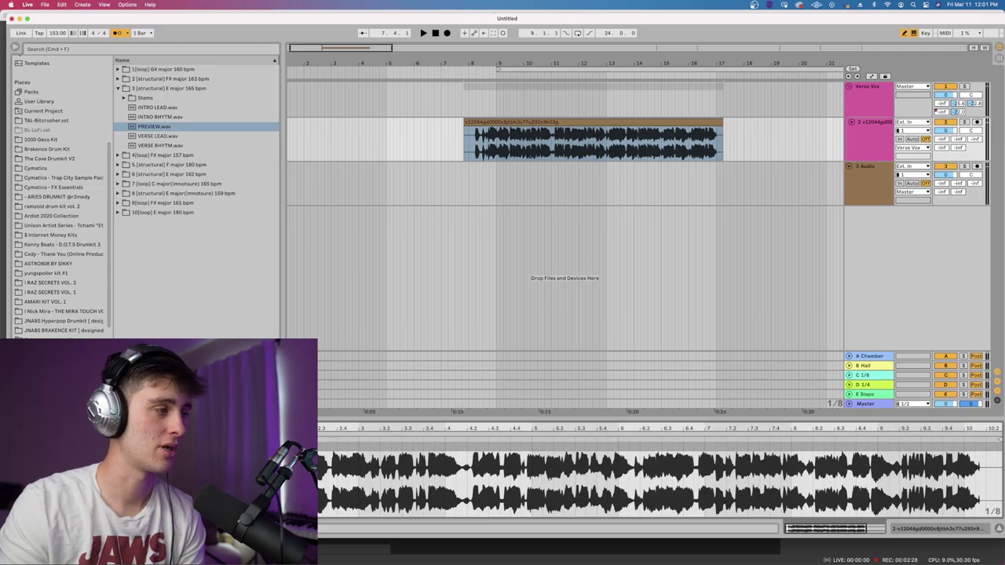
Step: Add PREVIEW.wav from the "3 [structural] E major 165 bpm" folder to the 3 Audio track at bar 9
{"action": "key", "text": "space"}
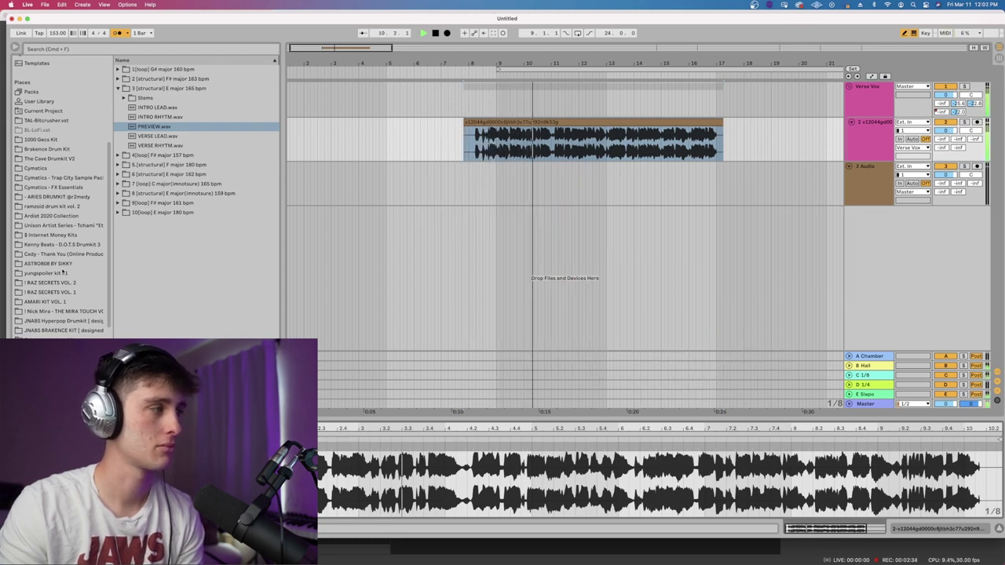
{"action": "left_click", "coordinate": [68, 330]}
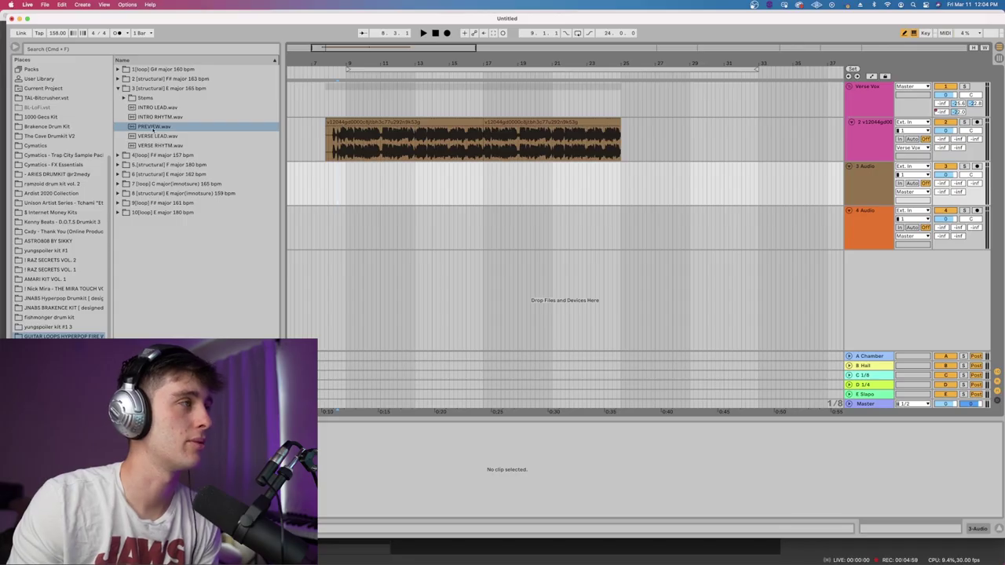
{"action": "left_click_drag", "start_coordinate": [154, 127], "coordinate": [349, 182]}
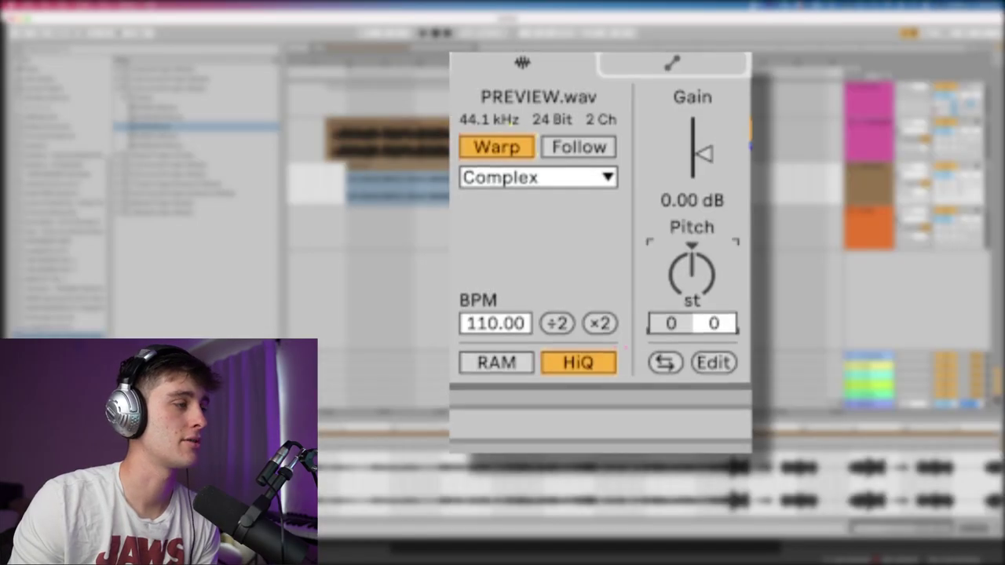
Step: Transpose the PREVIEW clip to -2 semitones and set its warping to Pro mode with an adjusted clip BPM
{"action": "left_click_drag", "start_coordinate": [691, 271], "coordinate": [691, 280]}
{"action": "left_click", "coordinate": [559, 179]}
{"action": "left_click", "coordinate": [547, 340]}
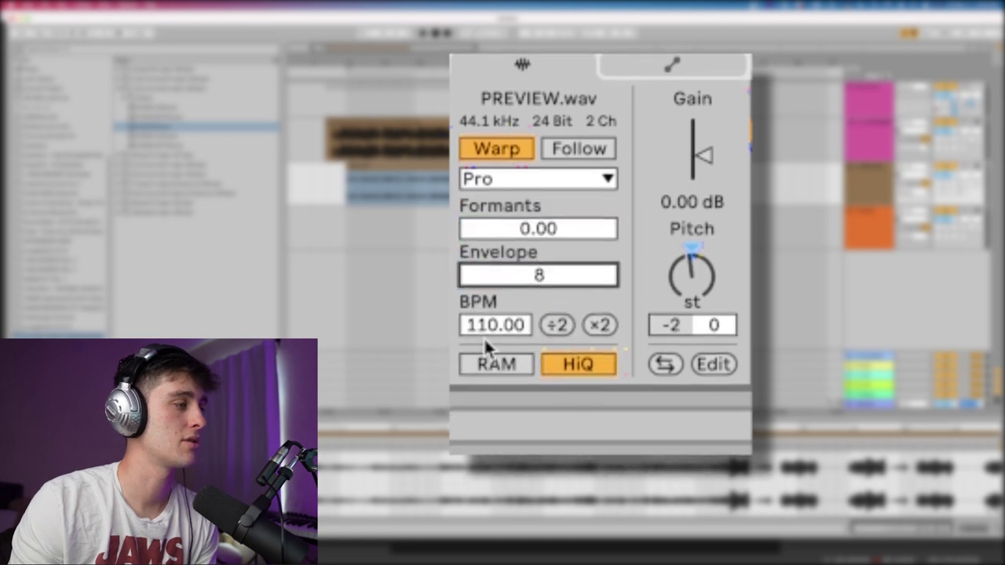
{"action": "left_click_drag", "start_coordinate": [484, 334], "coordinate": [484, 314]}
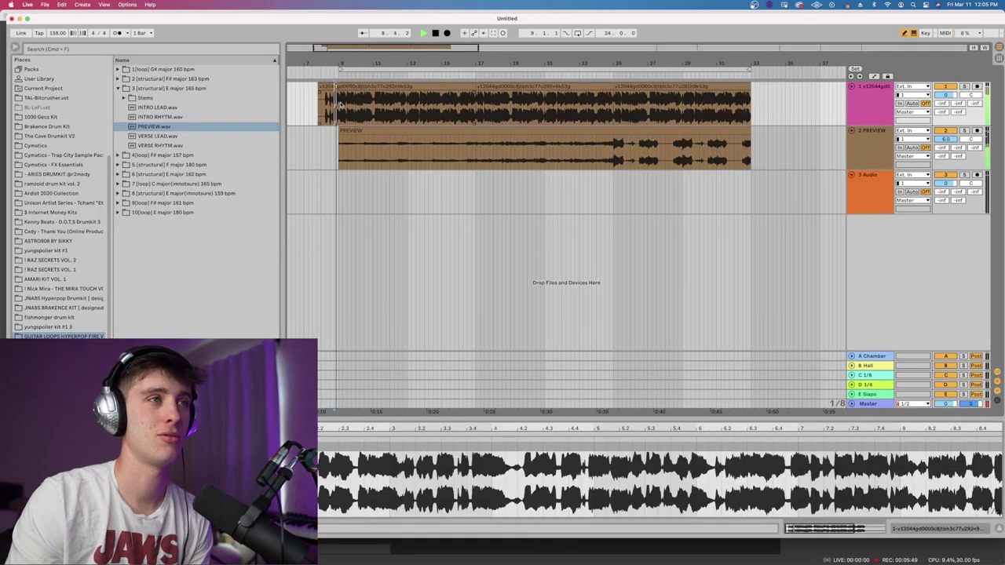
Step: Rename the vocal track as VOX
{"action": "left_click", "coordinate": [863, 146]}
{"action": "right_click", "coordinate": [877, 110]}
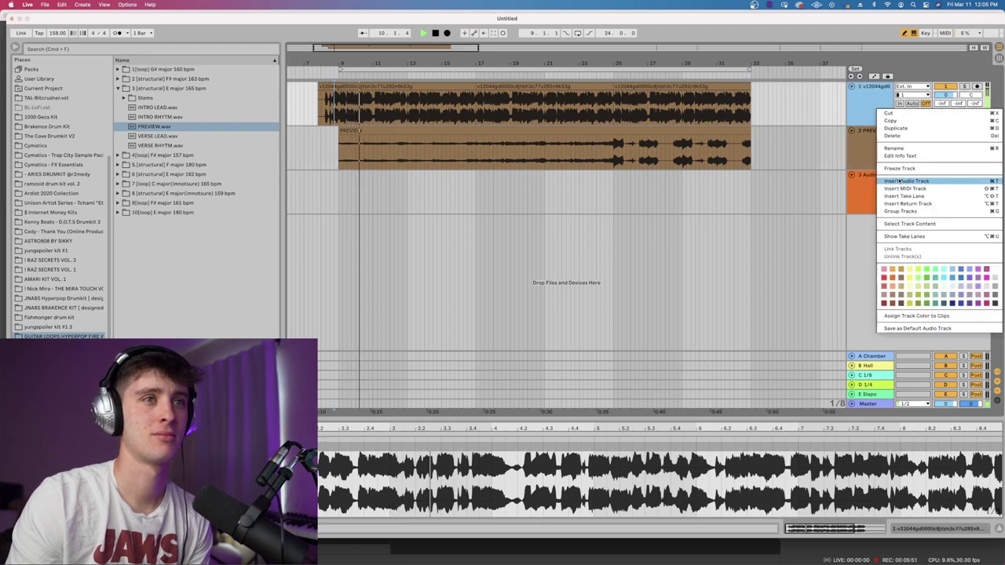
{"action": "left_click", "coordinate": [908, 149]}
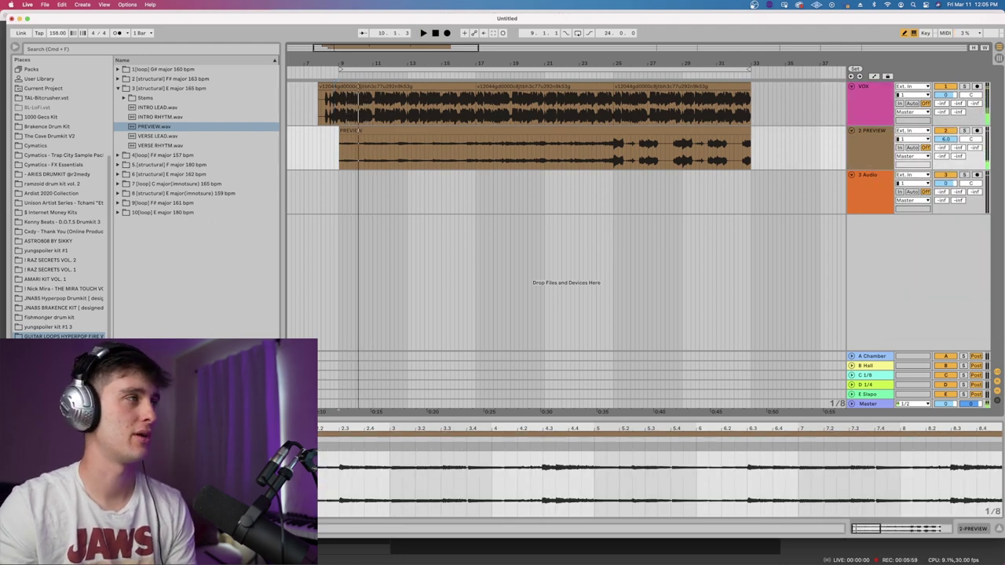
Step: Raise the project tempo to 164 BPM and play the arrangement
{"action": "left_click_drag", "start_coordinate": [57, 33], "coordinate": [58, 29]}
{"action": "key", "text": "space"}
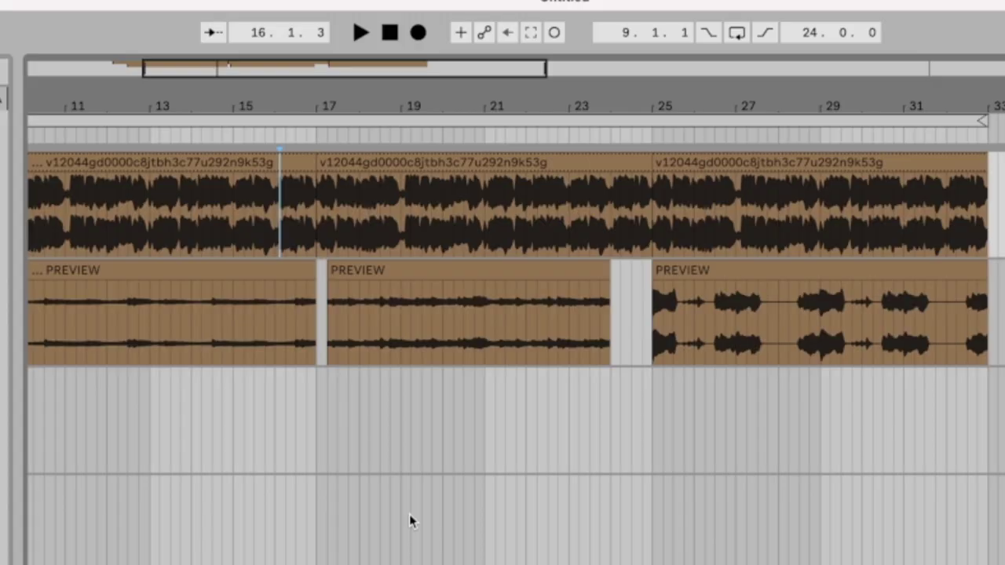
{"action": "key", "text": "minus"}
{"action": "key", "text": "plus"}
{"action": "key", "text": "plus"}
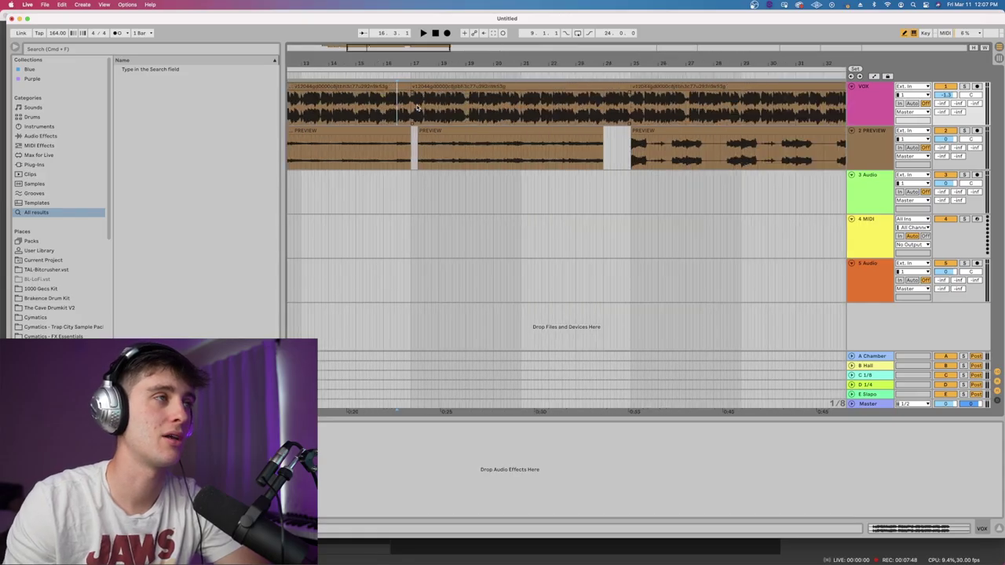
{"action": "key", "text": "minus"}
{"action": "key", "text": "plus"}
{"action": "key", "text": "minus"}
{"action": "key", "text": "minus"}
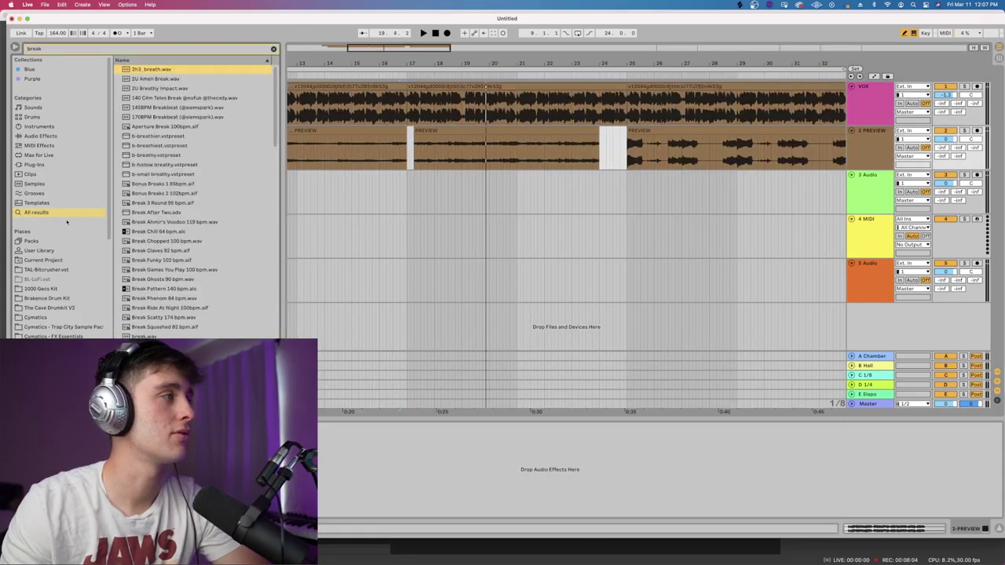
{"action": "left_click", "coordinate": [187, 250]}
{"action": "left_click", "coordinate": [215, 97]}
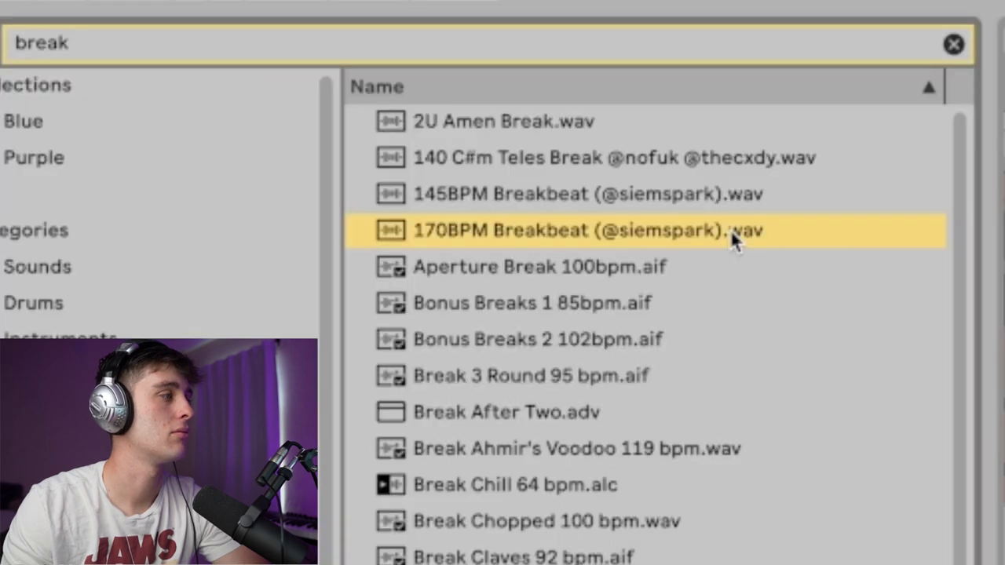
{"action": "left_click_drag", "start_coordinate": [215, 97], "coordinate": [411, 235]}
{"action": "key", "text": "minus"}
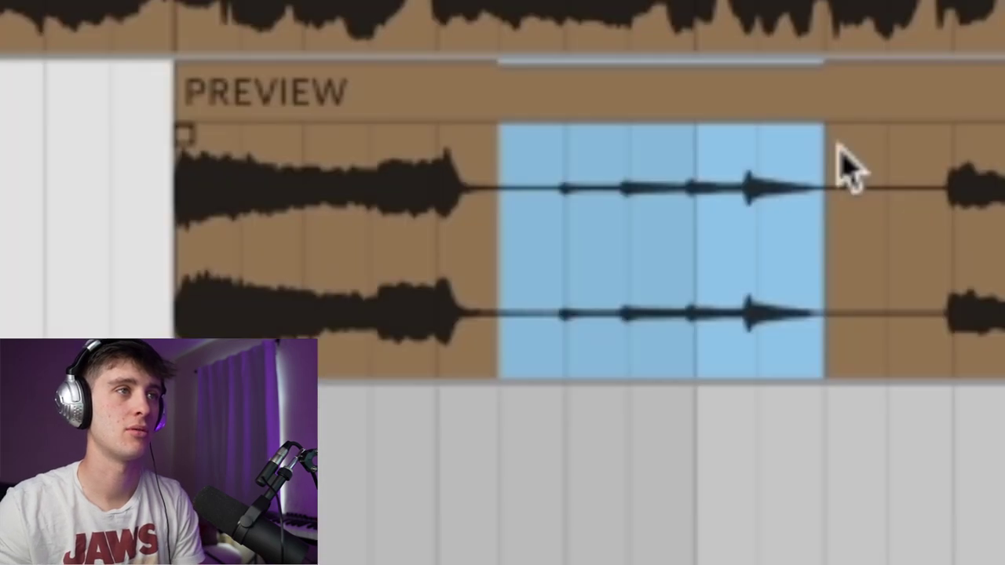
Step: Split the PREVIEW clip that starts at bar 25 around its first quiet passage
{"action": "key", "text": "super+e"}
{"action": "double_click", "coordinate": [641, 131]}
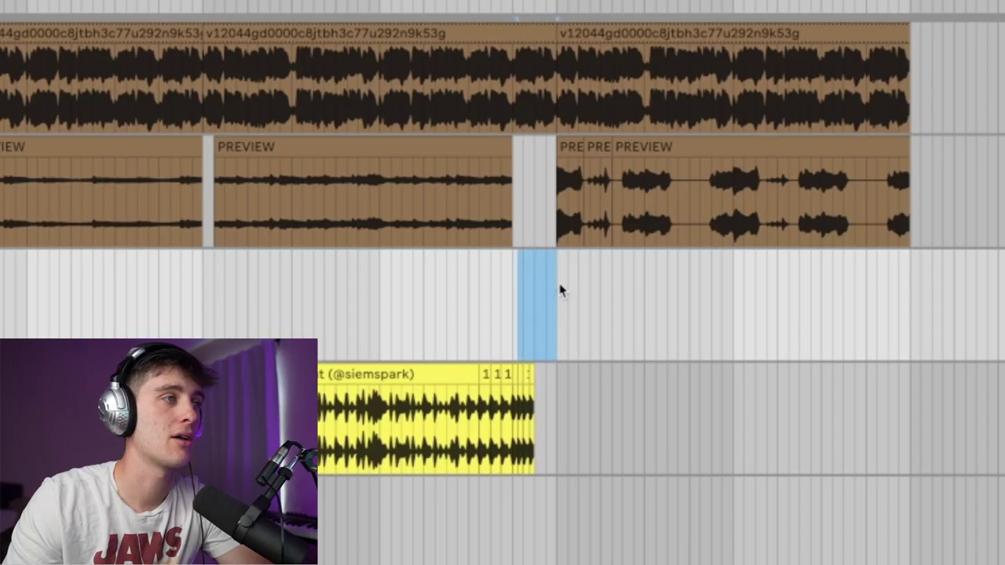
Step: Examine the empty stretch from bar 25 to bar 33 on the 3 Audio track
{"action": "left_click", "coordinate": [560, 289]}
{"action": "key", "text": "plus"}
{"action": "key", "text": "plus"}
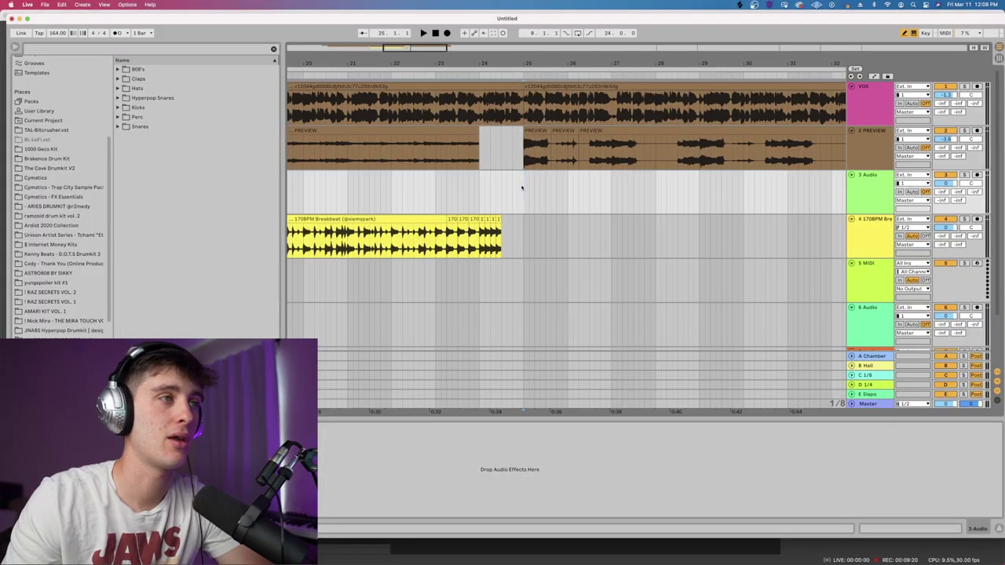
{"action": "key", "text": "minus"}
{"action": "key", "text": "minus"}
{"action": "key", "text": "plus"}
{"action": "left_click_drag", "start_coordinate": [552, 289], "coordinate": [893, 282]}
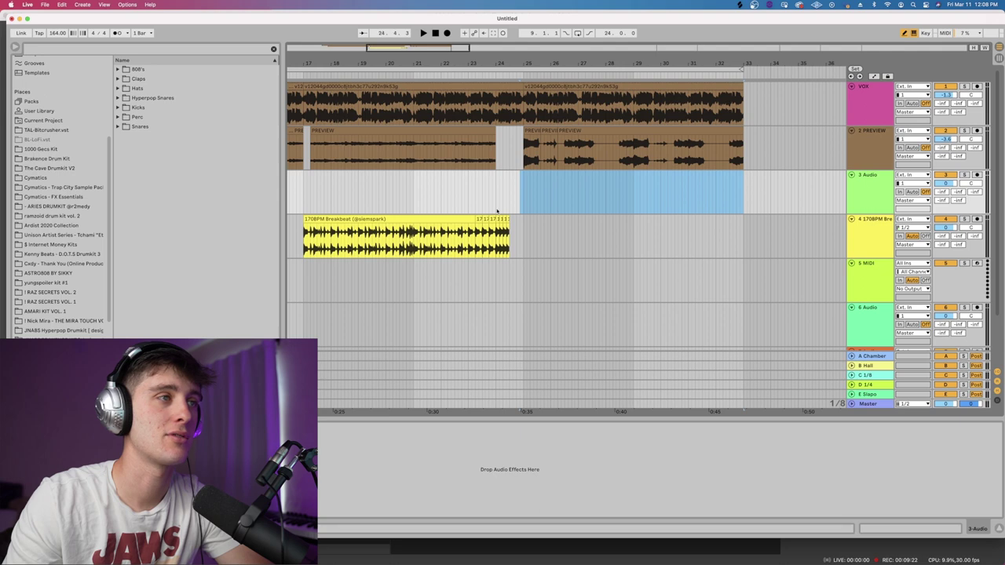
{"action": "left_click", "coordinate": [489, 189]}
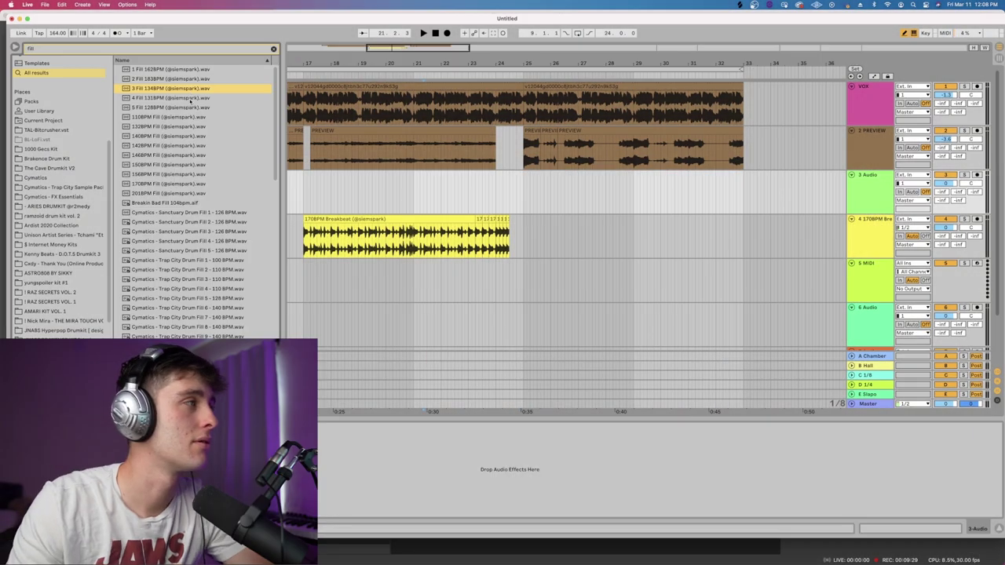
{"action": "left_click", "coordinate": [190, 100]}
{"action": "left_click", "coordinate": [194, 111]}
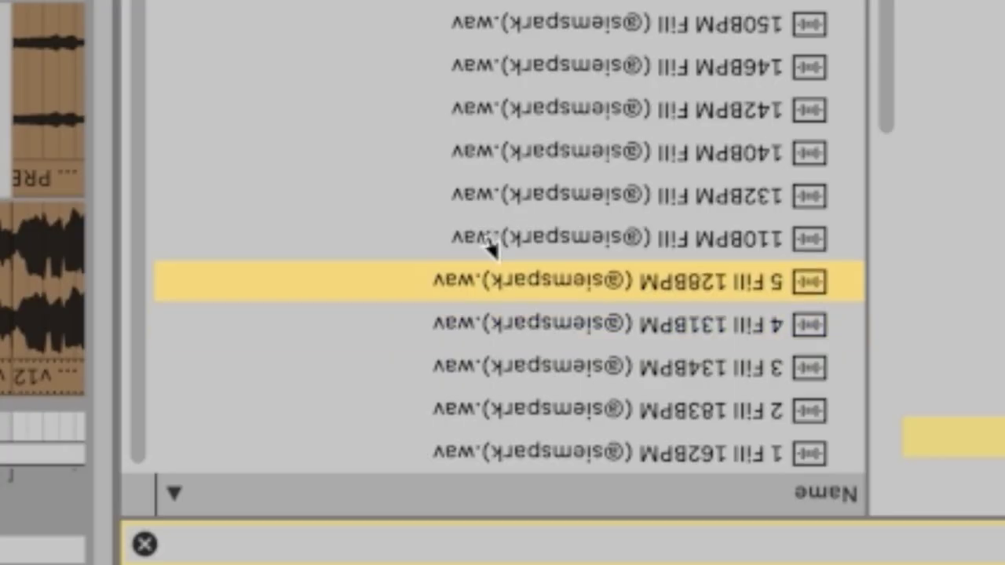
{"action": "left_click", "coordinate": [189, 147]}
{"action": "left_click_drag", "start_coordinate": [189, 147], "coordinate": [517, 279]}
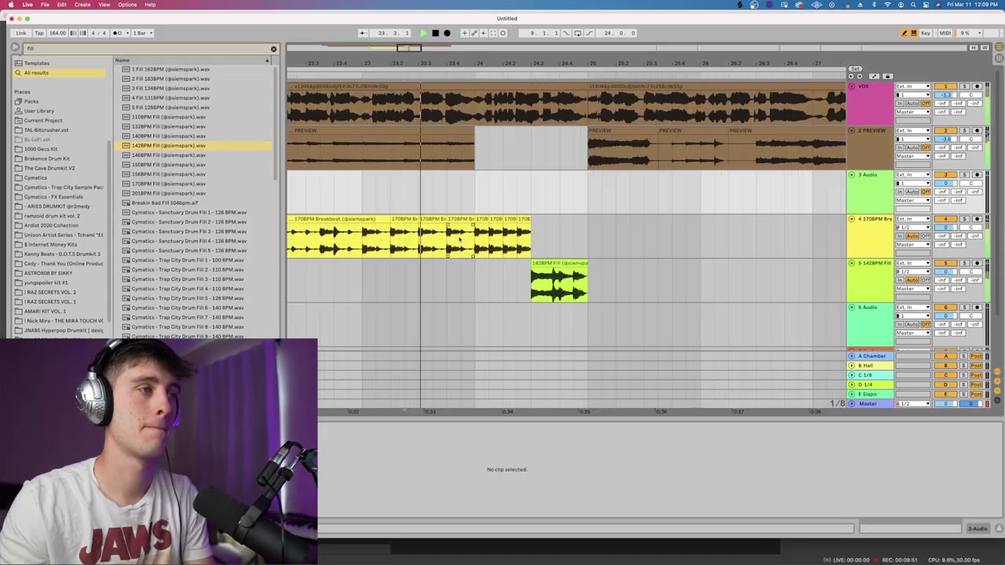
Step: Delete the chopped breakbeat slices from bar 24 onwards on track 4
{"action": "left_click_drag", "start_coordinate": [475, 238], "coordinate": [618, 240]}
{"action": "key", "text": "Delete"}
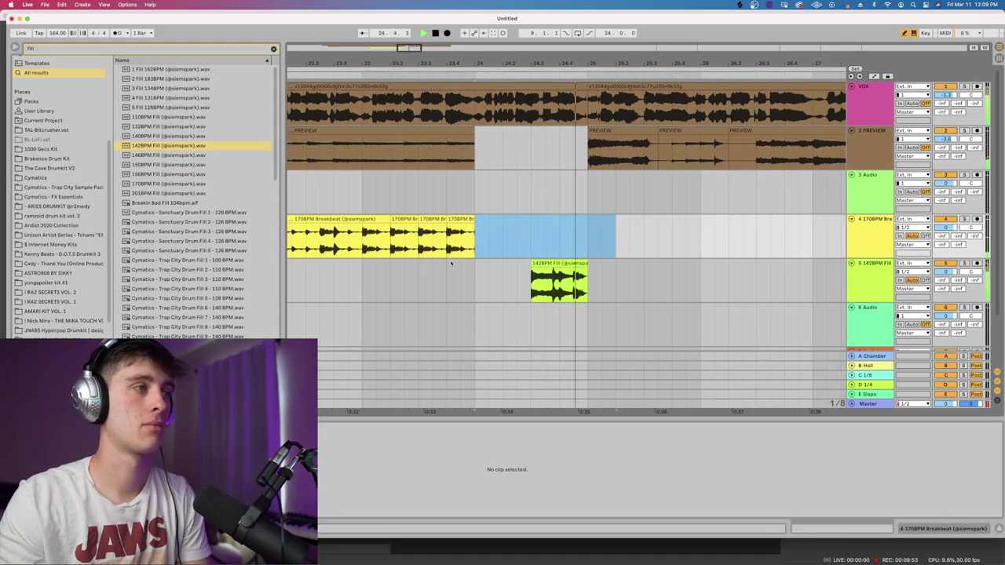
Step: Switch to Splice and search its sounds for "stomp"
{"action": "left_click", "coordinate": [578, 546]}
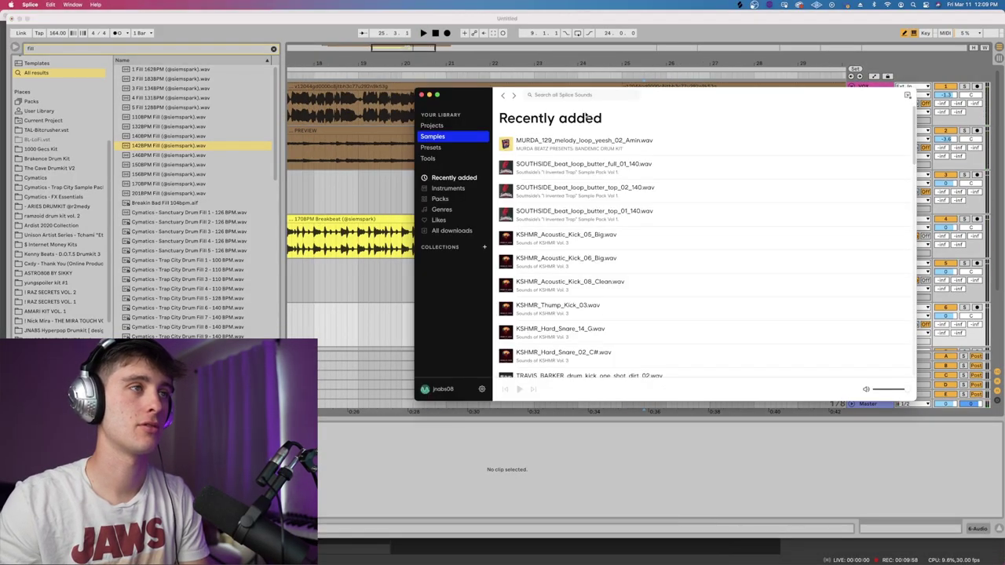
{"action": "type", "text": "stomp"}
{"action": "key", "text": "Return"}
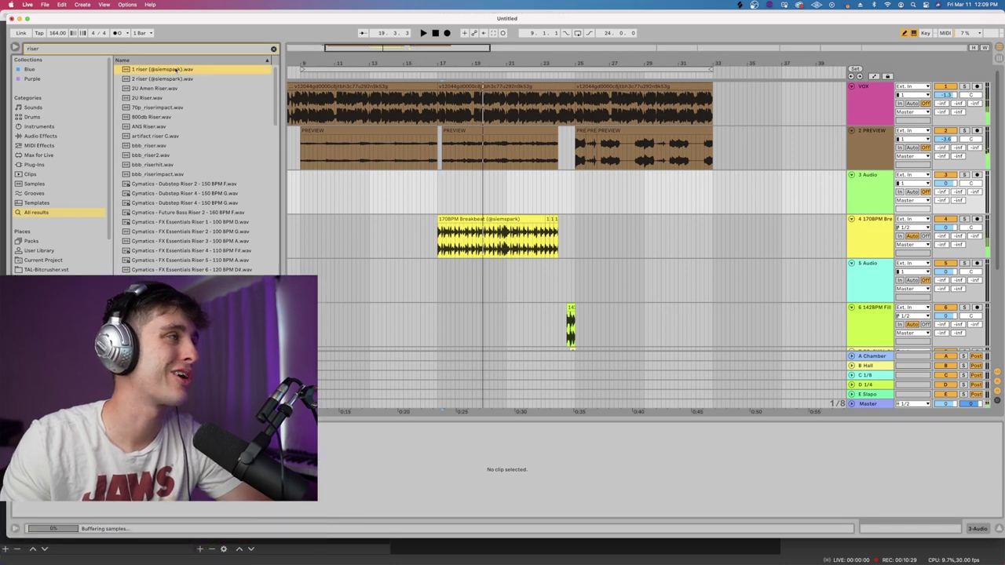
Step: Clear the riser search and place MT2_Sweep (Lemonade).wav from the FX folder on track 5, leading up to bar 24
{"action": "left_click", "coordinate": [273, 49]}
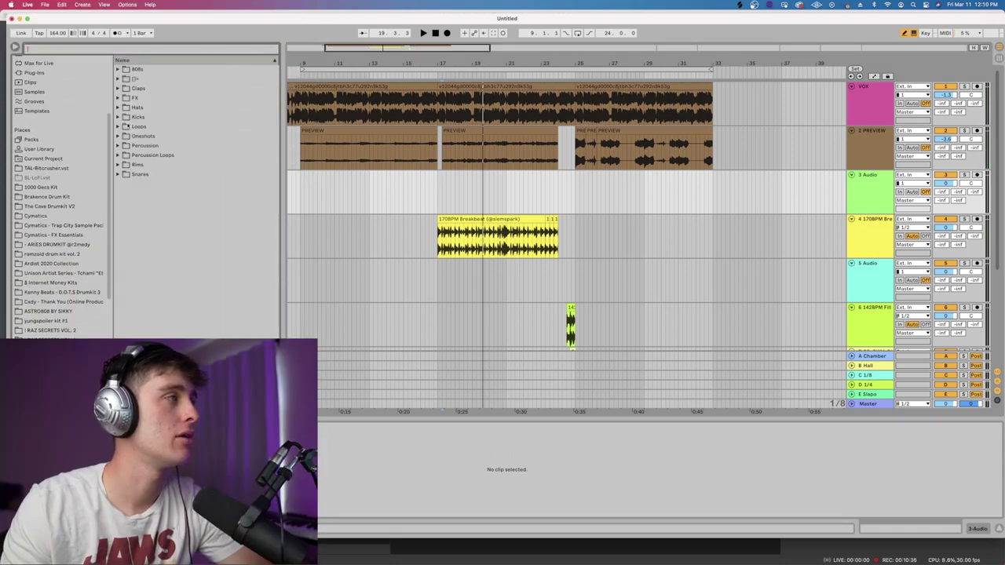
{"action": "left_click", "coordinate": [118, 97]}
{"action": "left_click_drag", "start_coordinate": [173, 155], "coordinate": [516, 288]}
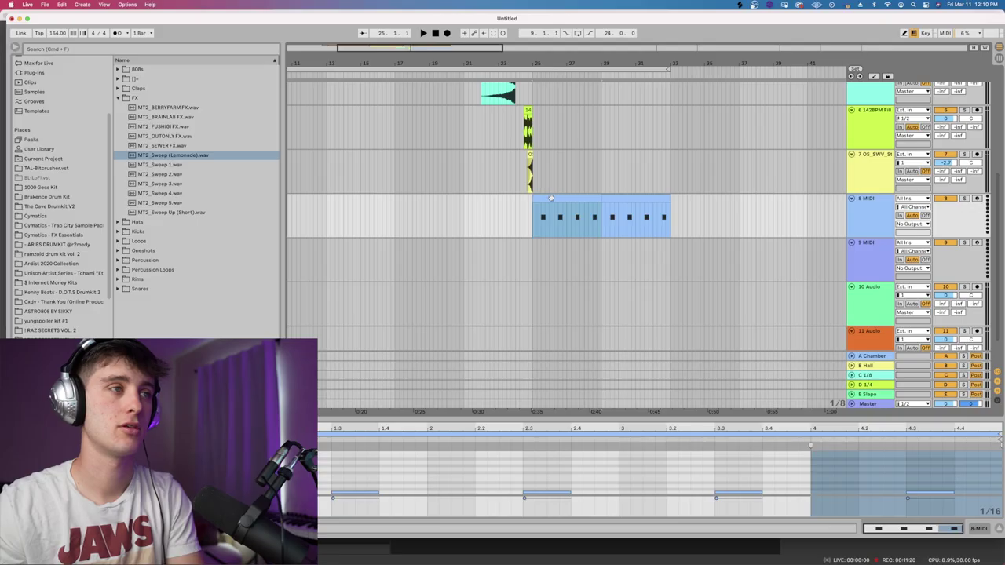
Step: Load Snare - james.wav from the JNABS BRAKENCE KIT onto MIDI track 8 and adjust its sampler volume
{"action": "scroll", "coordinate": [74, 301], "scroll_direction": "down", "scroll_amount": 4}
{"action": "left_click", "coordinate": [72, 273]}
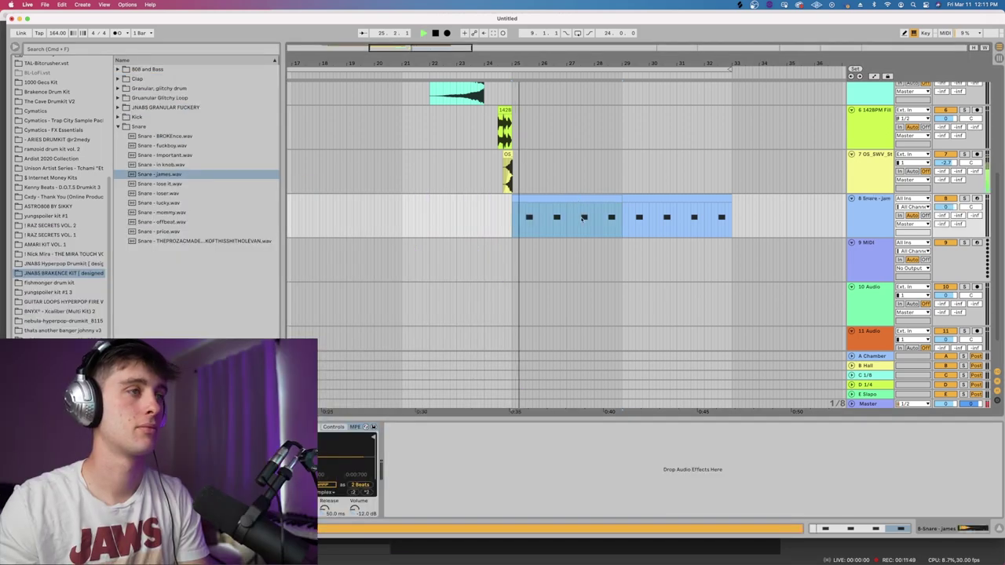
{"action": "left_click_drag", "start_coordinate": [357, 512], "coordinate": [356, 514]}
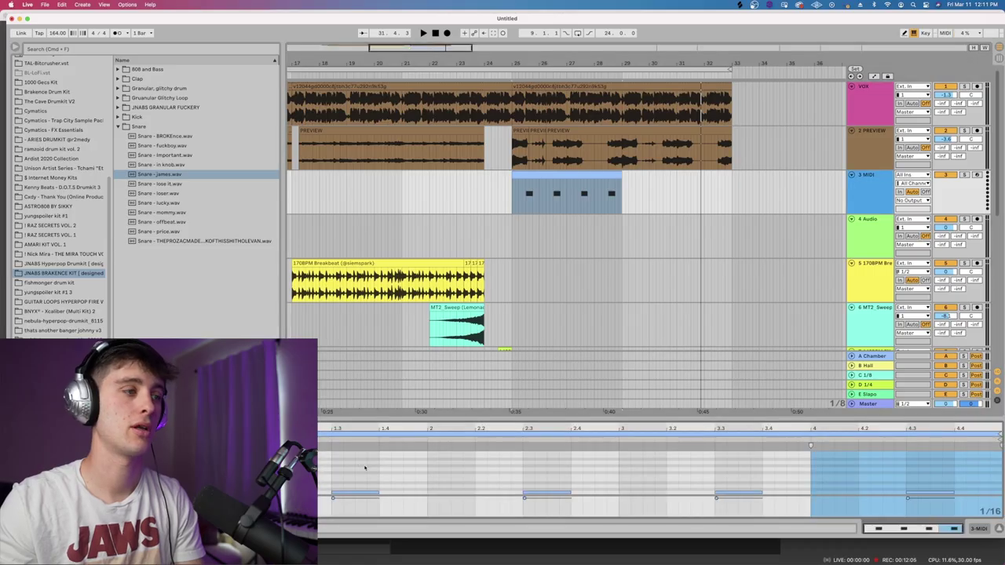
Step: Replace the four notes in the track 3 MIDI clip with a kick pattern and repeat the clip up to bar 33
{"action": "left_click_drag", "start_coordinate": [350, 460], "coordinate": [797, 495]}
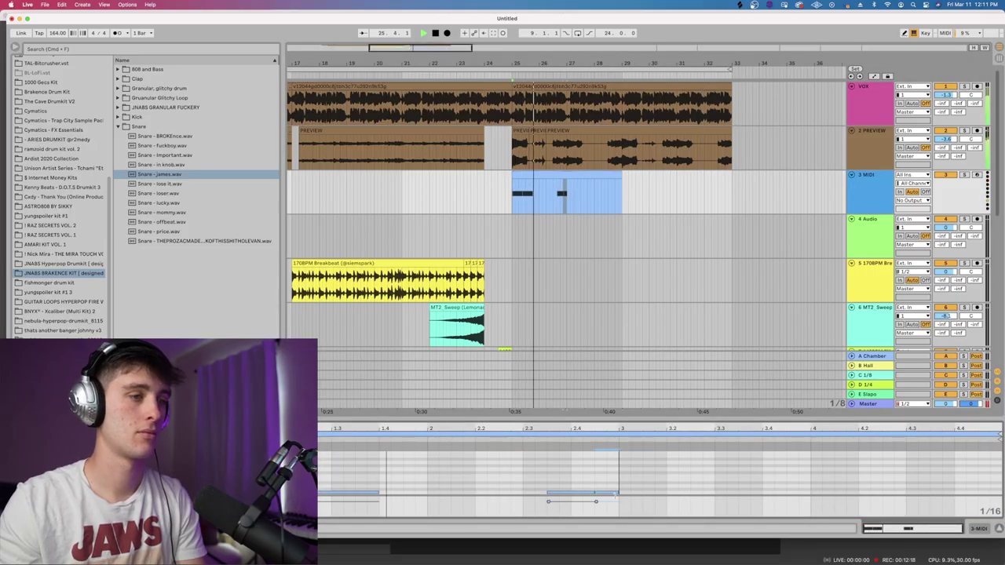
{"action": "key", "text": "super+a"}
{"action": "key", "text": "super+d"}
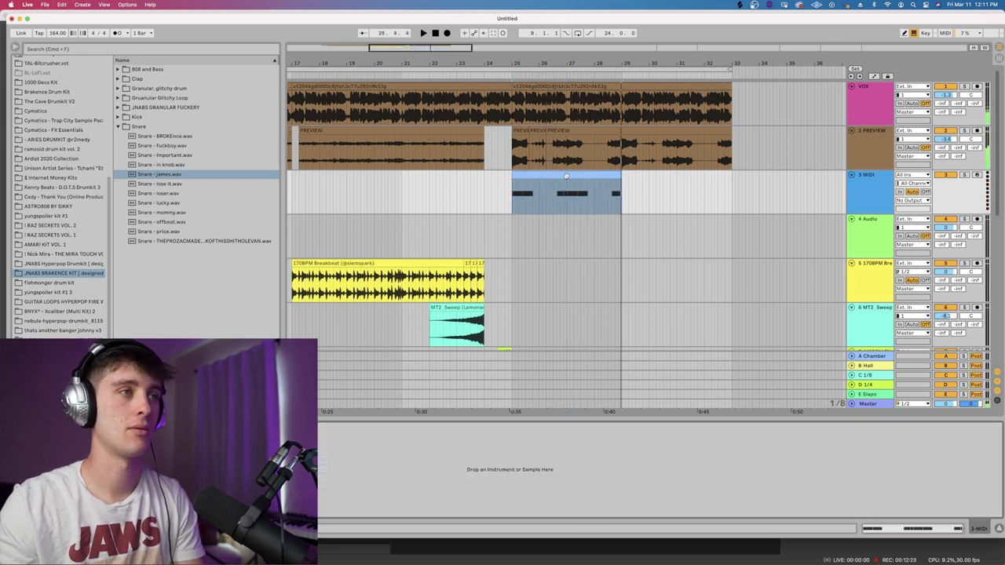
{"action": "key", "text": "super+v"}
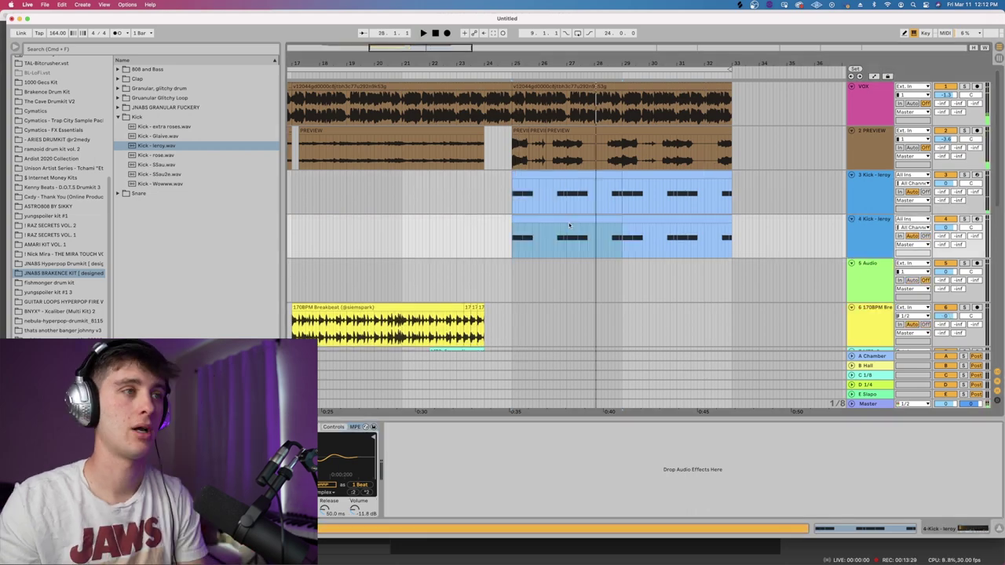
Step: Load 808 - b2ld [ E ].wav onto the duplicated kick track 4 and open its clip in an enlarged note editor
{"action": "double_click", "coordinate": [571, 222]}
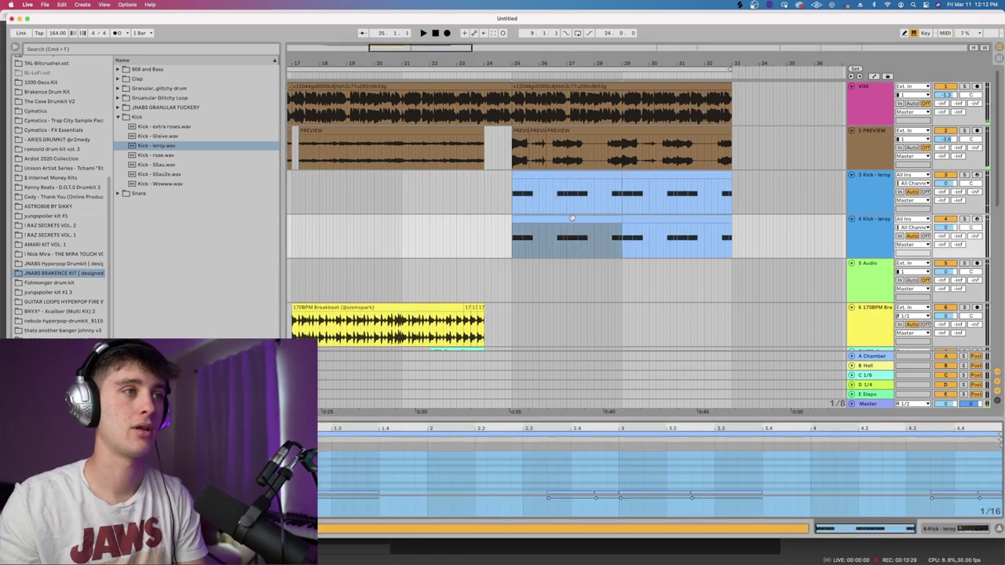
{"action": "left_click", "coordinate": [850, 250]}
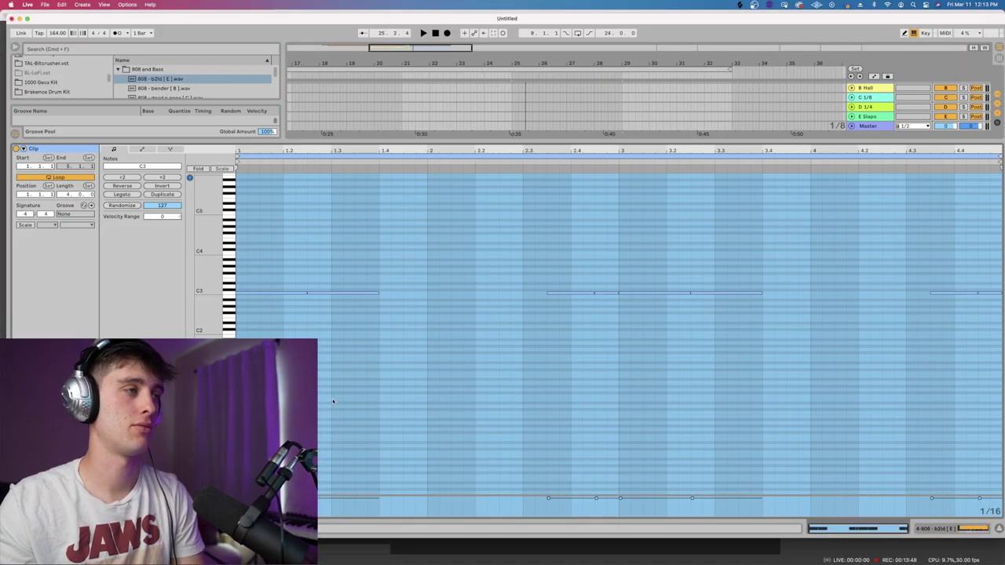
{"action": "left_click", "coordinate": [333, 402]}
{"action": "scroll", "coordinate": [333, 401], "scroll_direction": "up", "scroll_amount": 4}
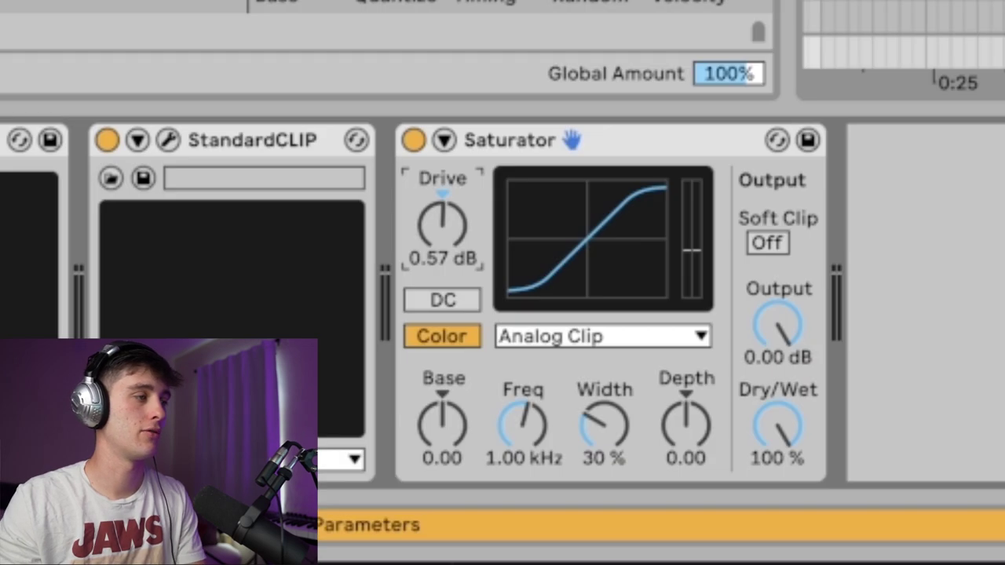
Step: Raise the Drive of the Saturator that follows StandardCLIP
{"action": "left_click_drag", "start_coordinate": [442, 223], "coordinate": [443, 208]}
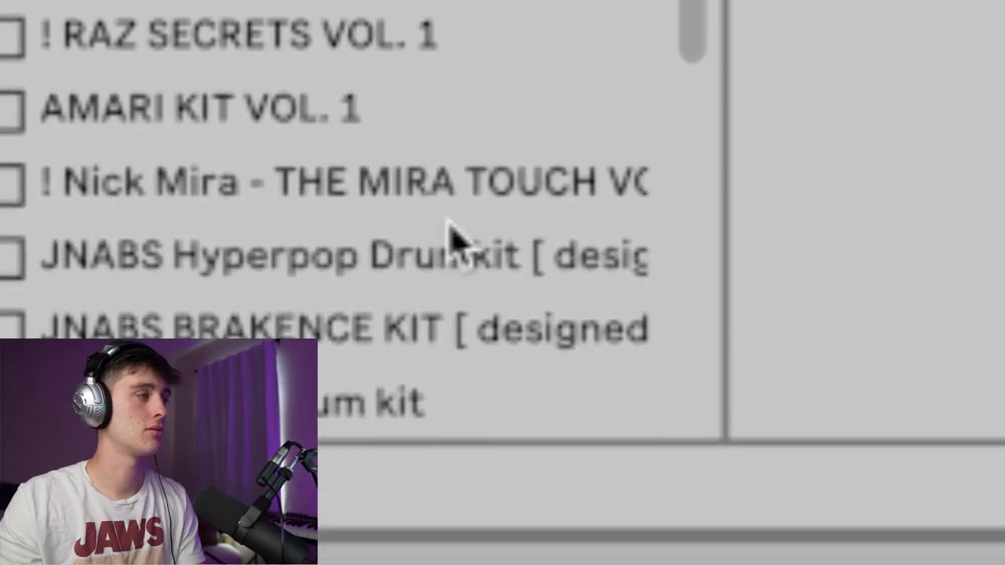
Step: Load Hi Hat - Hippie.wav from the drum kit onto track 12 and duplicate its two-bar clip from bar 25 up to bar 35
{"action": "left_click", "coordinate": [498, 291]}
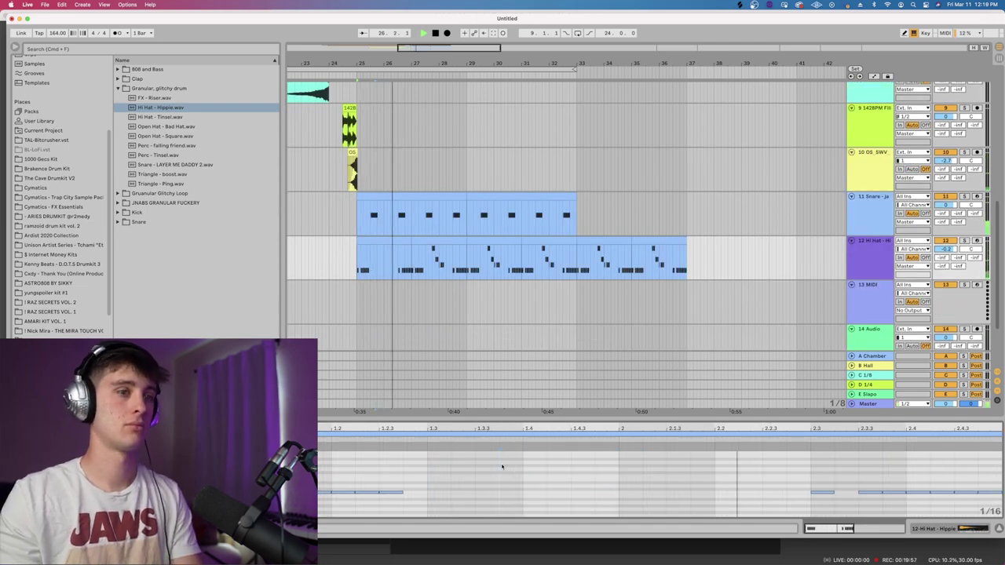
{"action": "left_click", "coordinate": [387, 241]}
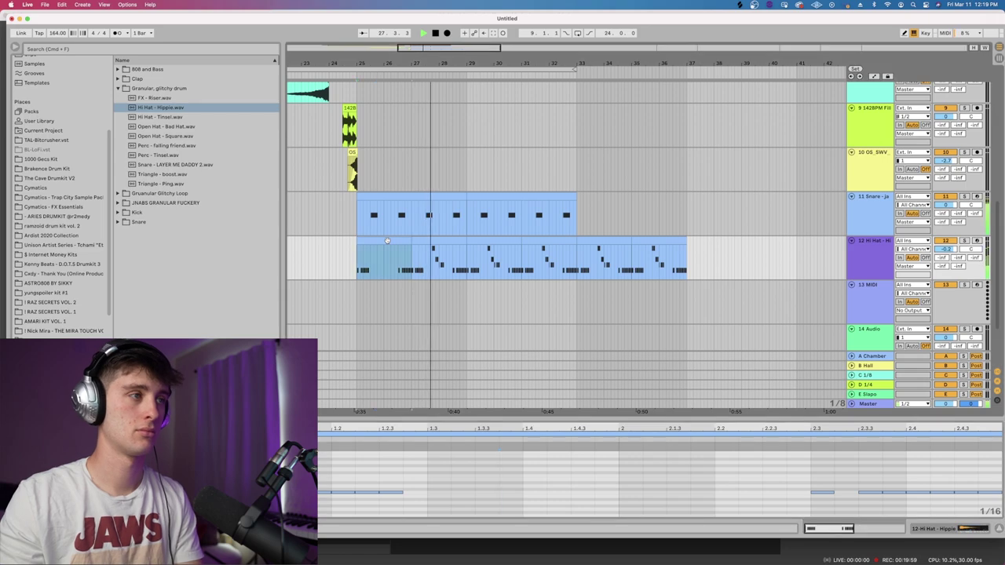
{"action": "key", "text": "super+d"}
{"action": "key", "text": "super+d"}
{"action": "key", "text": "super+z"}
{"action": "key", "text": "super+z"}
{"action": "key", "text": "super+z"}
{"action": "key", "text": "space"}
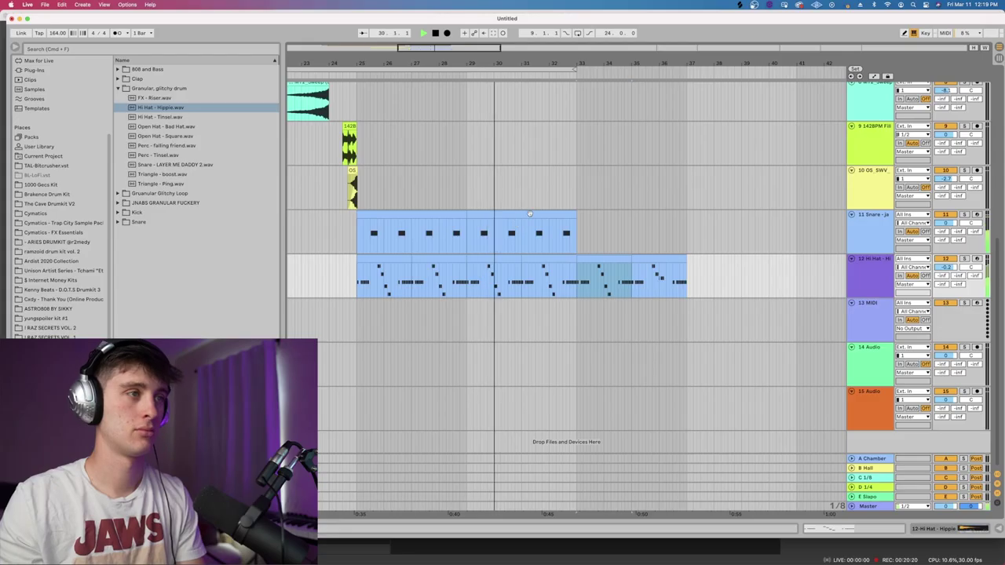
Step: Duplicate the snare clip on track 11 up to bar 41 and repeat the hi-hat clip on track 12 two more times
{"action": "left_click", "coordinate": [674, 229]}
{"action": "key", "text": "super+d"}
{"action": "key", "text": "super+d"}
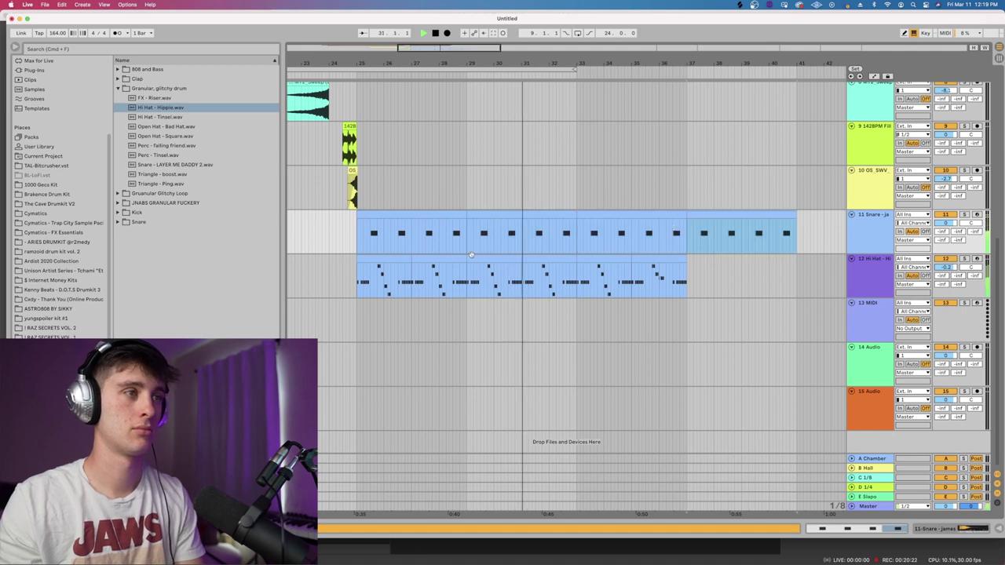
{"action": "key", "text": "super+d"}
{"action": "key", "text": "super+d"}
{"action": "scroll", "coordinate": [345, 246], "scroll_direction": "up", "scroll_amount": 10}
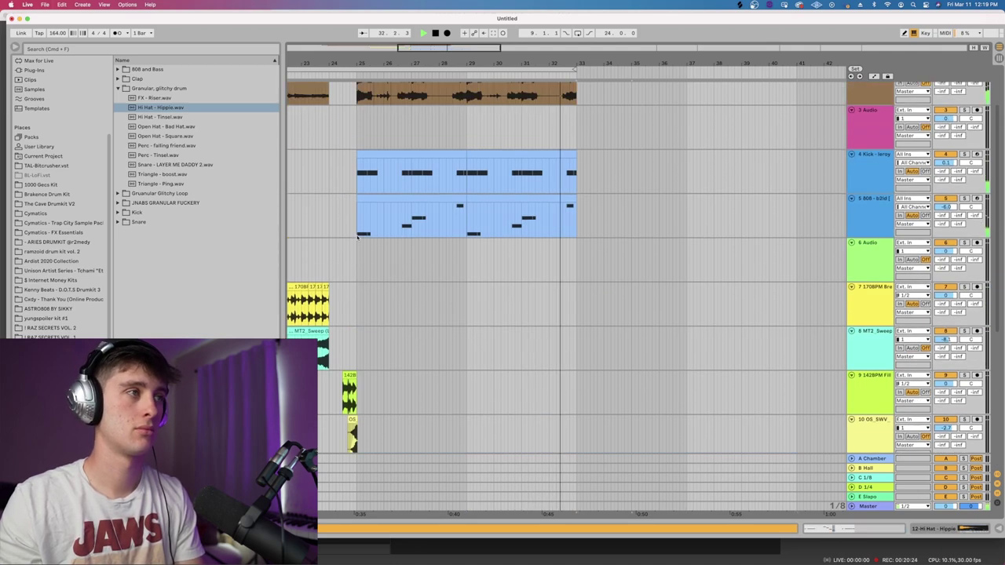
Step: Duplicate kick track 4 and search the sample library for "crash" to load Crash [ Oooooh ].wav onto the copy
{"action": "left_click", "coordinate": [357, 238]}
{"action": "key", "text": "space"}
{"action": "left_click", "coordinate": [856, 238]}
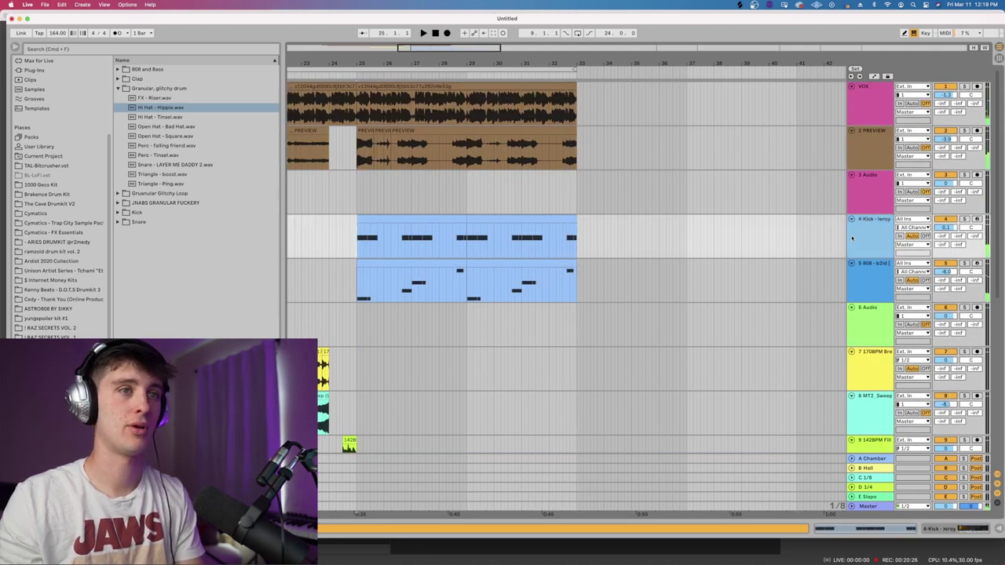
{"action": "key", "text": "super+d"}
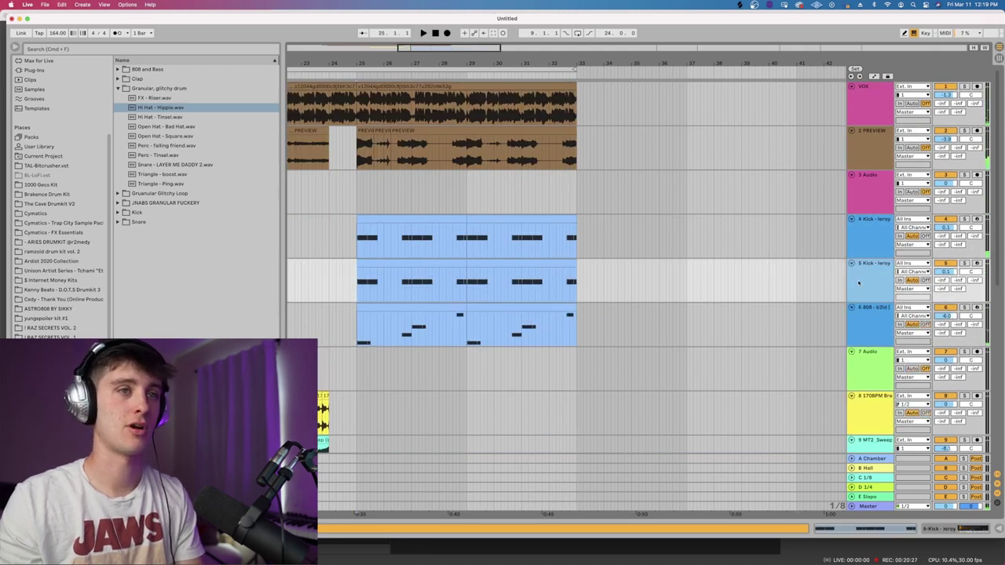
{"action": "double_click", "coordinate": [859, 281]}
{"action": "left_click", "coordinate": [103, 48]}
{"action": "type", "text": "crash"}
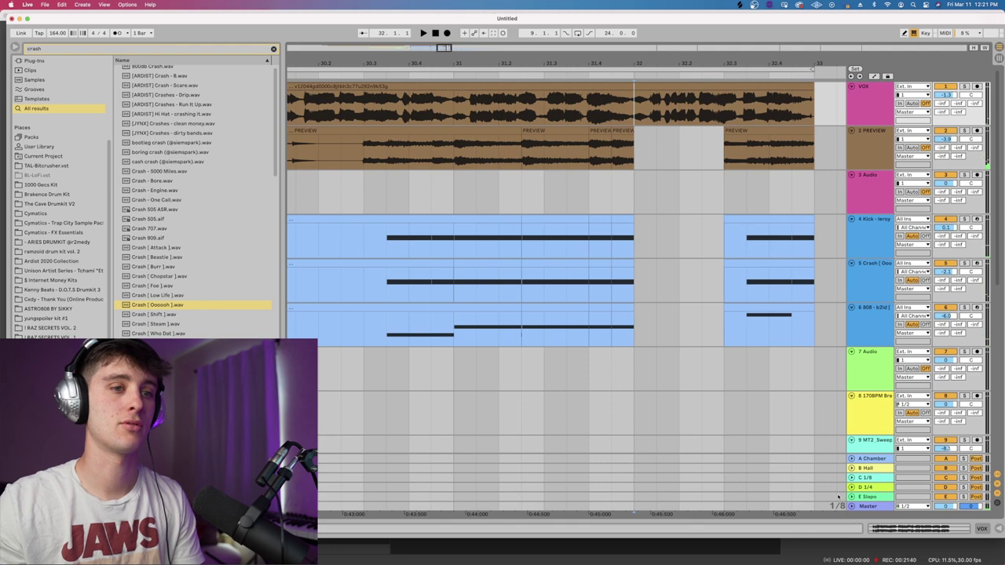
Step: Paste a short slice of the track 2 guitar loop onto track 3 around bar 27.3 and adjust the pasted clip
{"action": "right_click", "coordinate": [838, 496]}
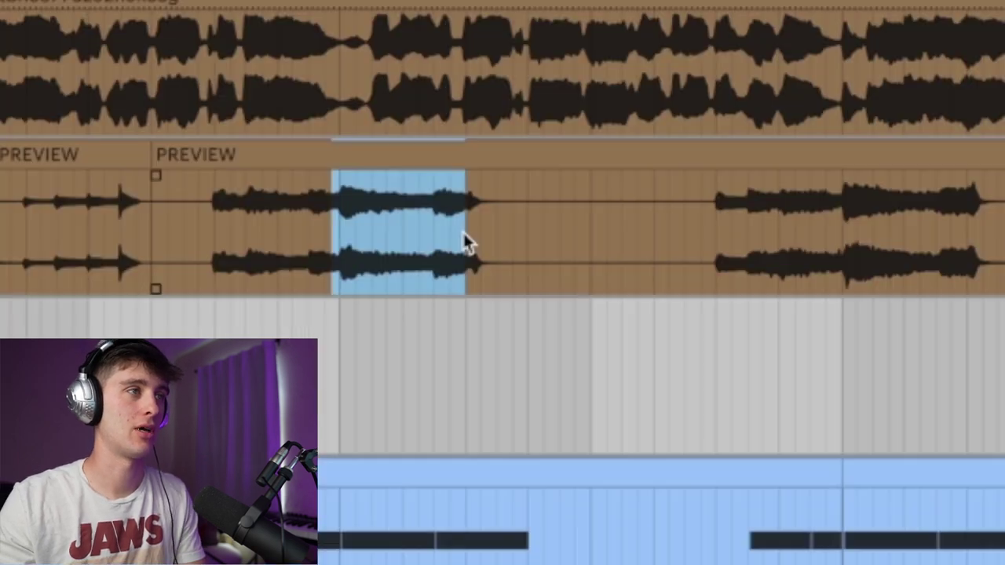
{"action": "left_click", "coordinate": [664, 181]}
{"action": "key", "text": "super+v"}
{"action": "double_click", "coordinate": [695, 176]}
{"action": "mouse_move", "coordinate": [553, 316]}
{"action": "left_mouse_down"}
{"action": "mouse_move", "coordinate": [545, 319]}
{"action": "mouse_move", "coordinate": [561, 317]}
{"action": "left_mouse_up"}
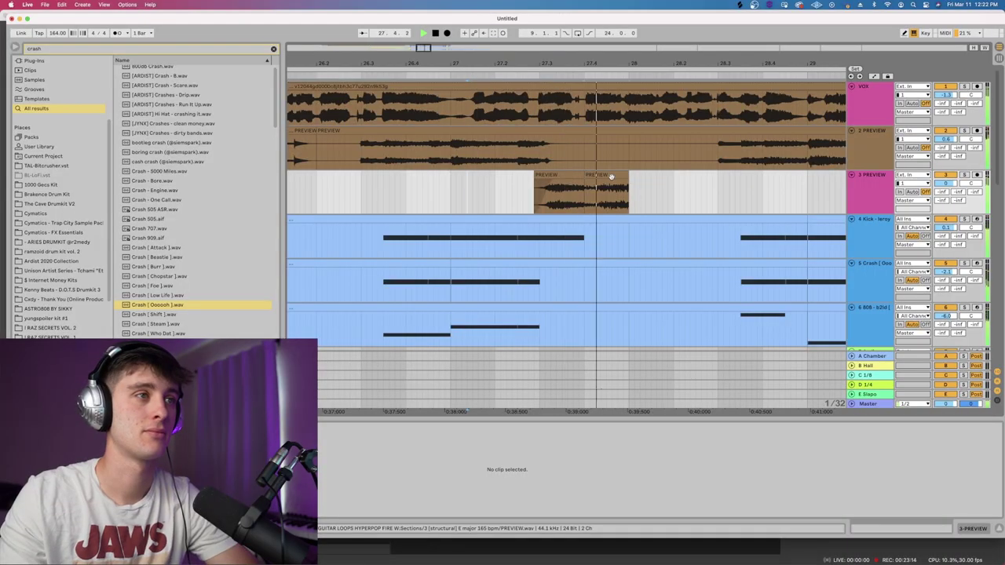
{"action": "left_click", "coordinate": [611, 176]}
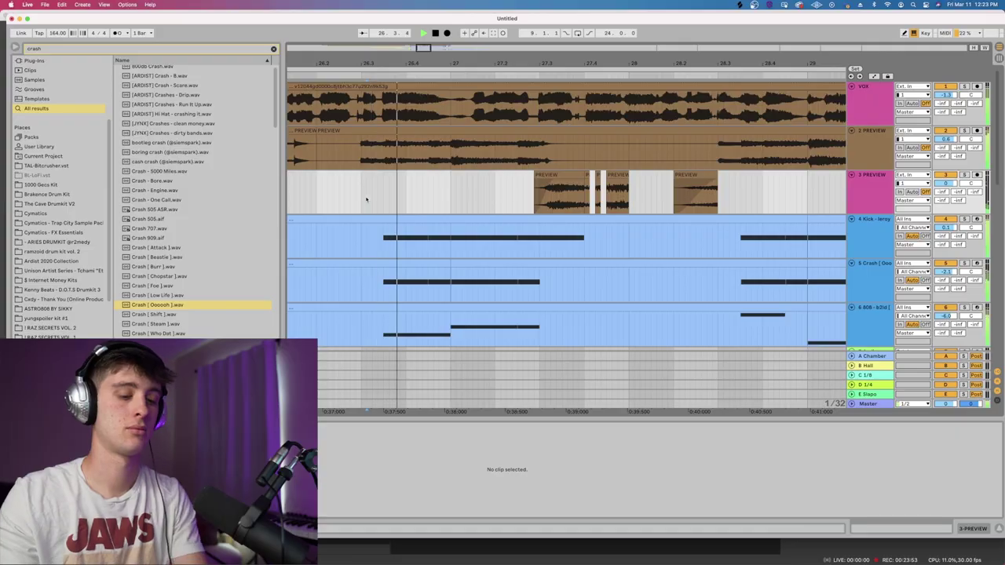
Step: Search for "vint" and shape the rising automation ramps on the VOX track between bars 23 and 25
{"action": "scroll", "coordinate": [366, 200], "scroll_direction": "down", "scroll_amount": 6}
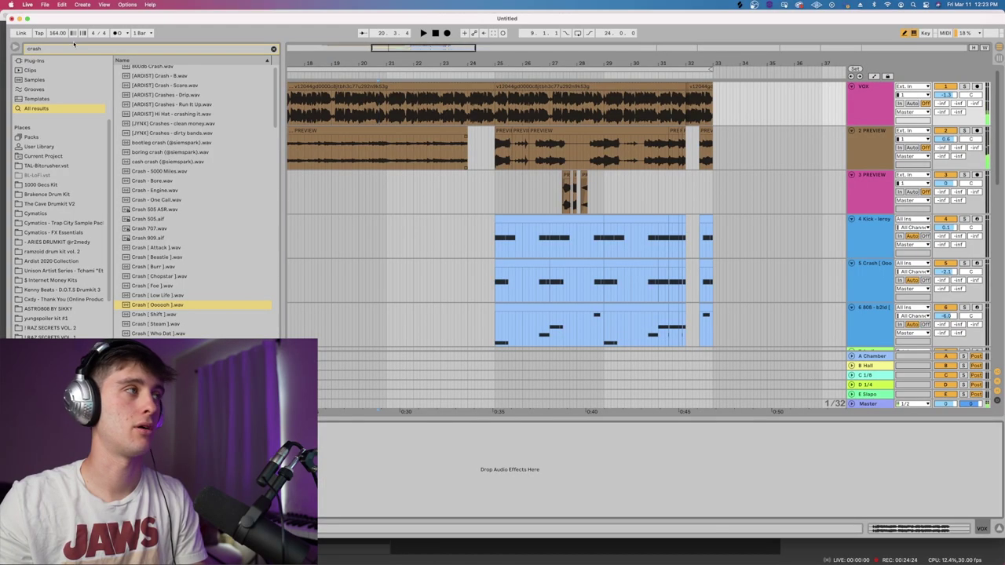
{"action": "double_click", "coordinate": [84, 53]}
{"action": "type", "text": "vint"}
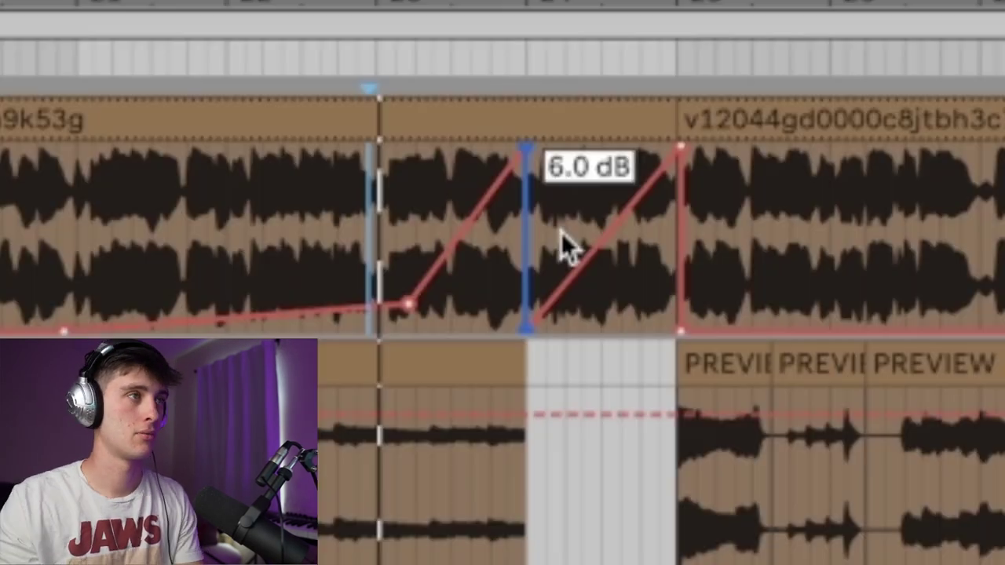
{"action": "left_click_drag", "start_coordinate": [562, 232], "coordinate": [528, 267]}
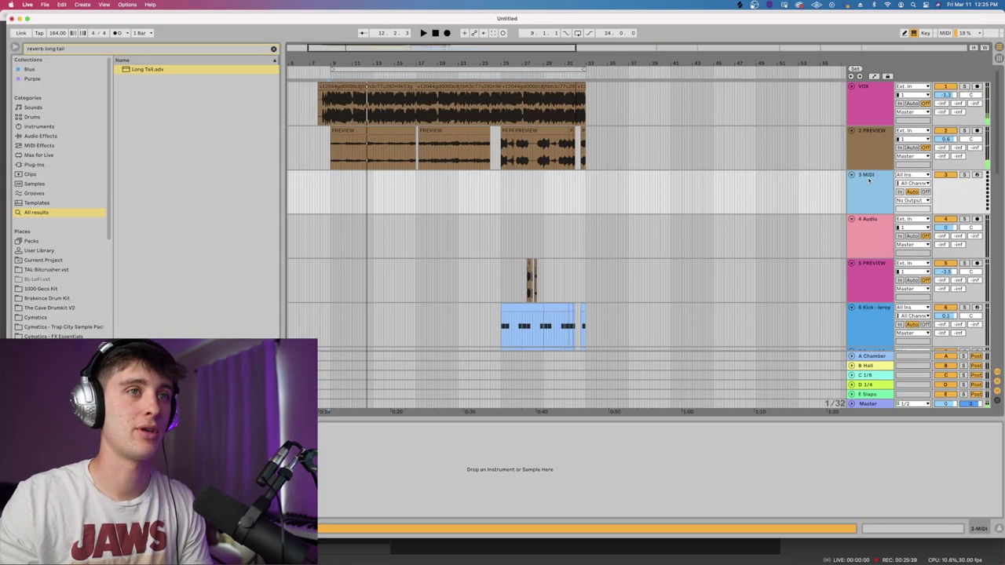
Step: Clear the browser search and move the short PREVIEW guitar slice near bar 25 onto track 3 at bar 9
{"action": "left_click_drag", "start_coordinate": [72, 49], "coordinate": [7, 3]}
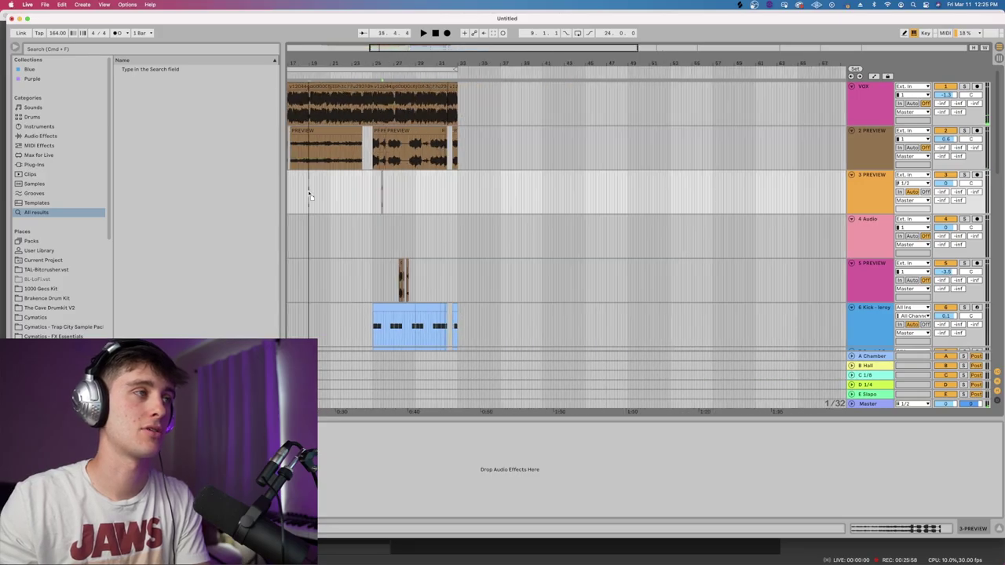
{"action": "scroll", "coordinate": [297, 192], "scroll_direction": "down", "scroll_amount": 3}
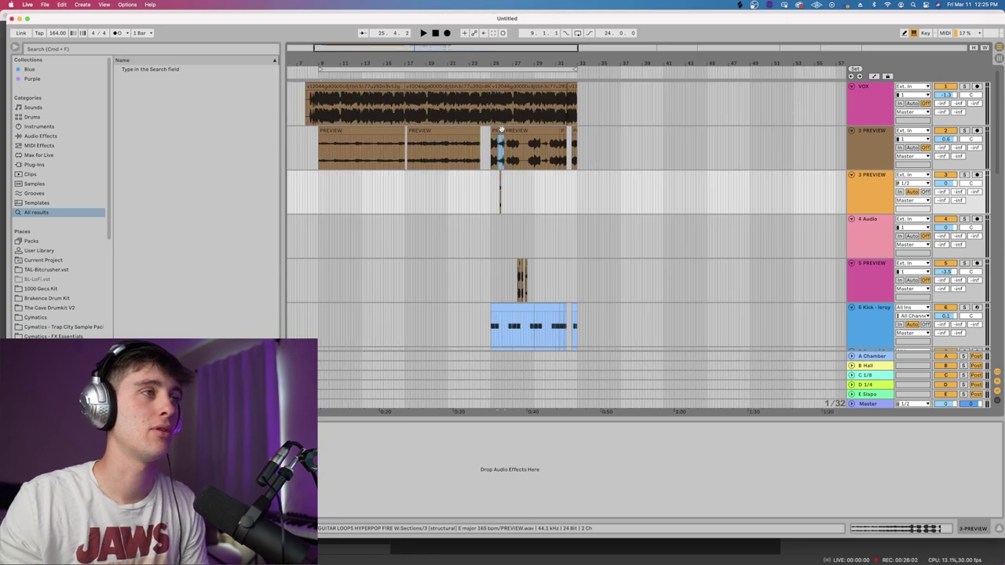
{"action": "left_click_drag", "start_coordinate": [501, 131], "coordinate": [322, 192]}
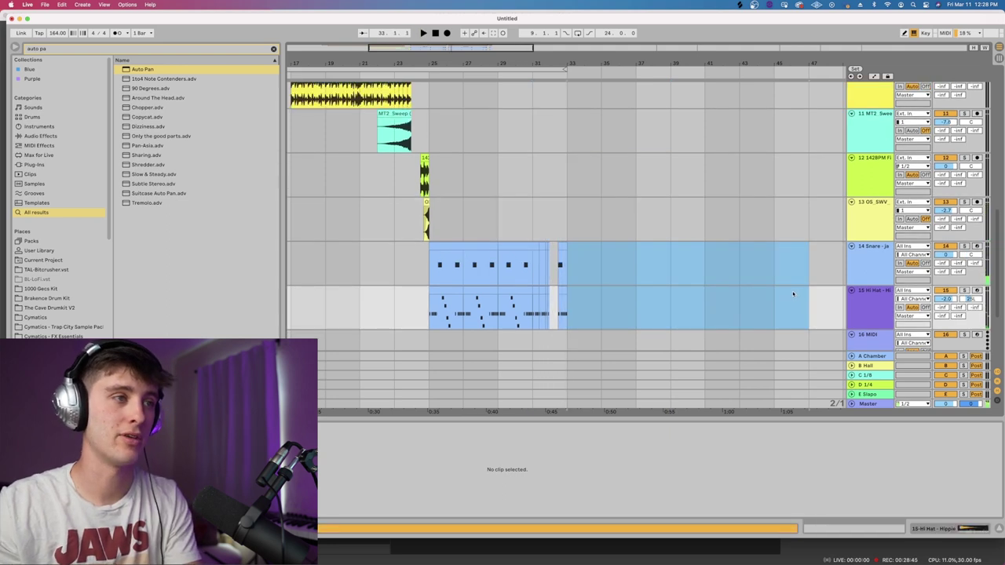
Step: Nudge the short PREVIEW guitar slice near bar 34.3 on track 3 slightly later and toggle playback
{"action": "scroll", "coordinate": [532, 218], "scroll_direction": "right", "scroll_amount": 3}
{"action": "left_click", "coordinate": [506, 216]}
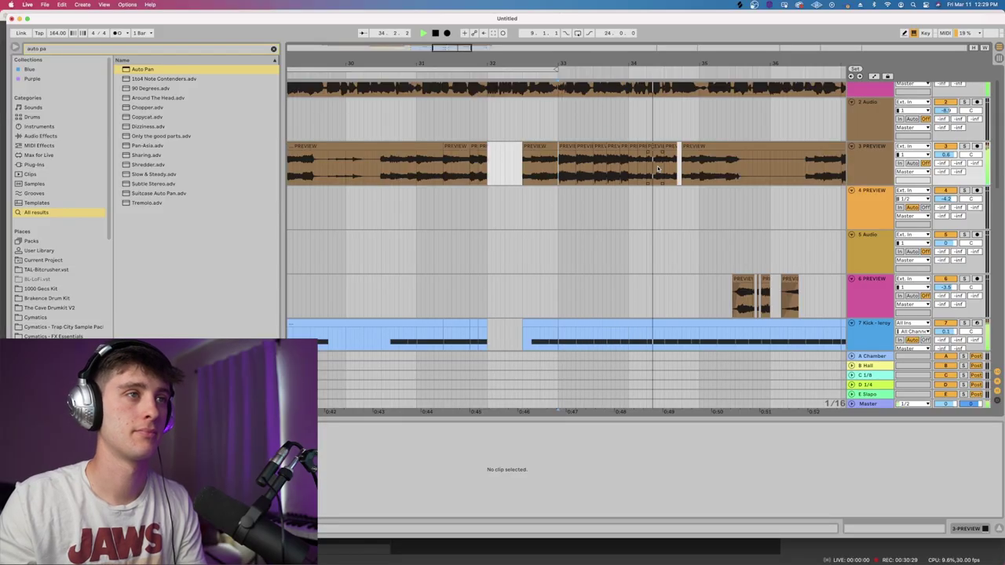
{"action": "left_click_drag", "start_coordinate": [666, 149], "coordinate": [673, 147]}
{"action": "key", "text": "space"}
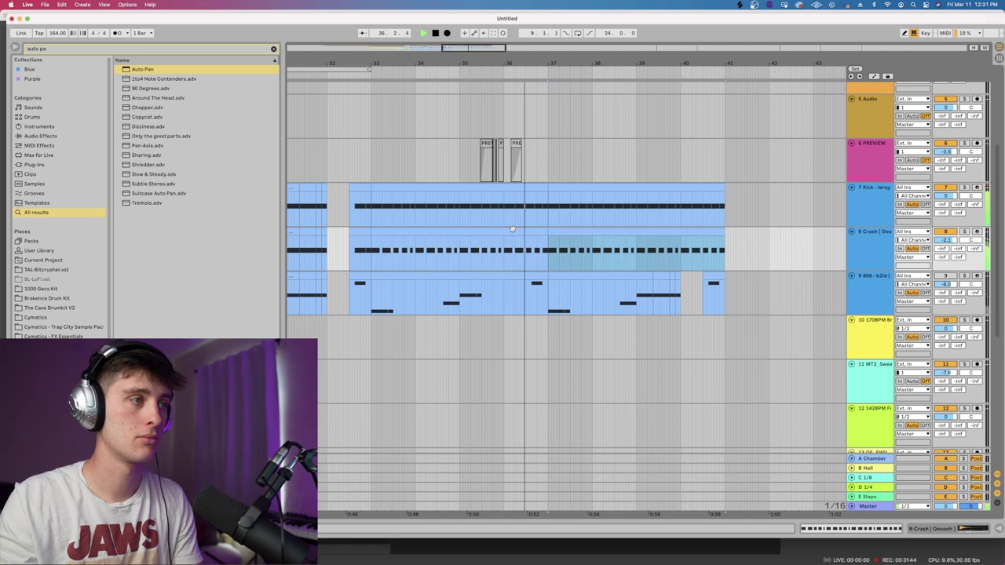
Step: Open the 808 clip on track 9, transpose the copied group of bass notes up two semitones, and hide the clip view
{"action": "scroll", "coordinate": [409, 260], "scroll_direction": "down", "scroll_amount": 1}
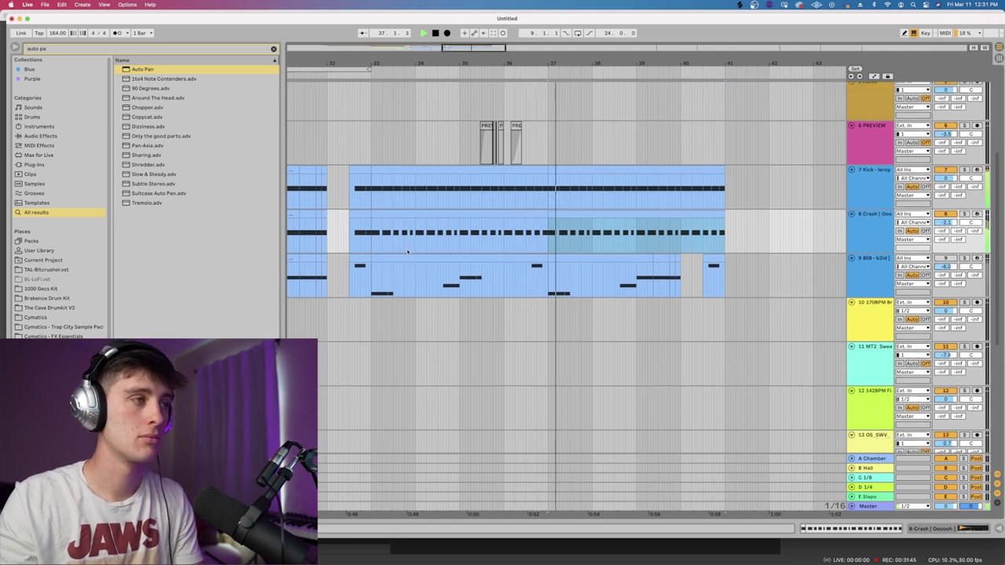
{"action": "double_click", "coordinate": [405, 258]}
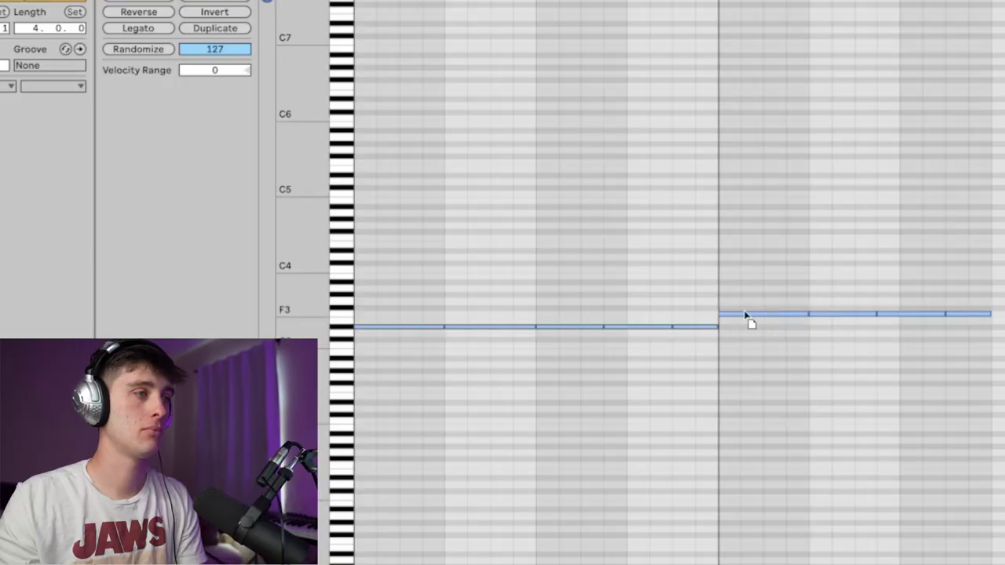
{"action": "key", "text": "Up"}
{"action": "key", "text": "Up"}
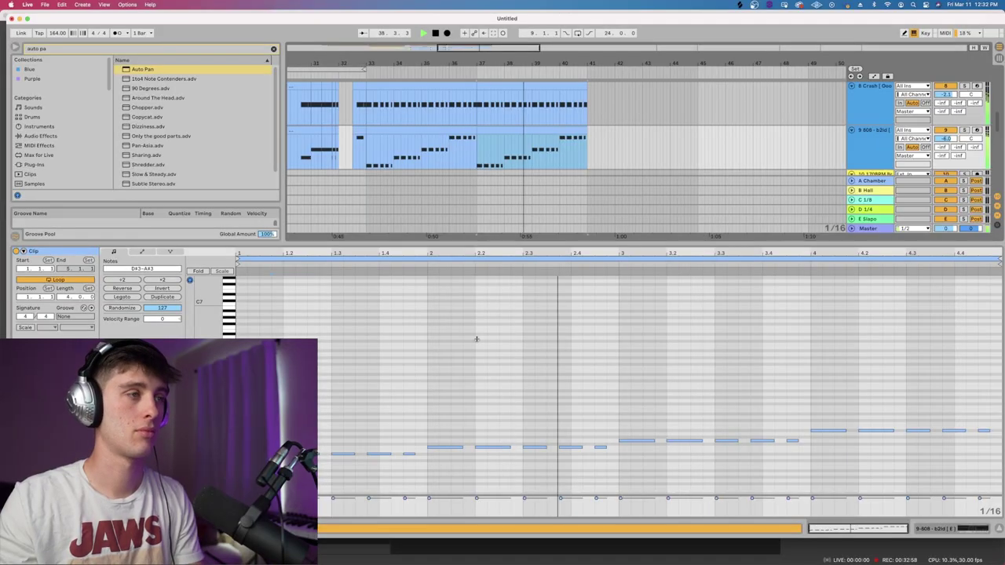
{"action": "key", "text": "super+alt+l"}
Step: Insert a new MIDI track directly below Crash track 6
{"action": "scroll", "coordinate": [380, 324], "scroll_direction": "up", "scroll_amount": 8}
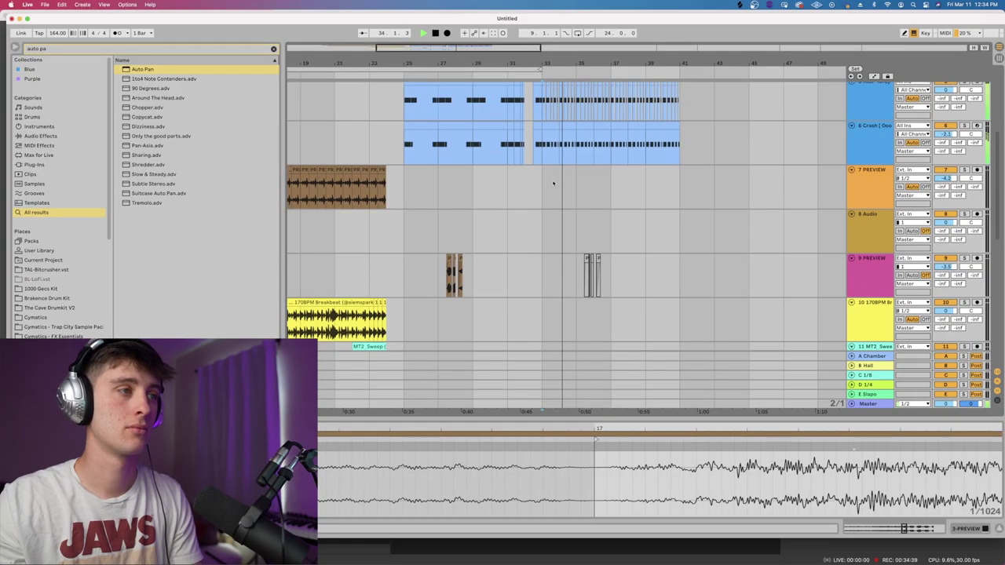
{"action": "scroll", "coordinate": [552, 184], "scroll_direction": "down", "scroll_amount": 3}
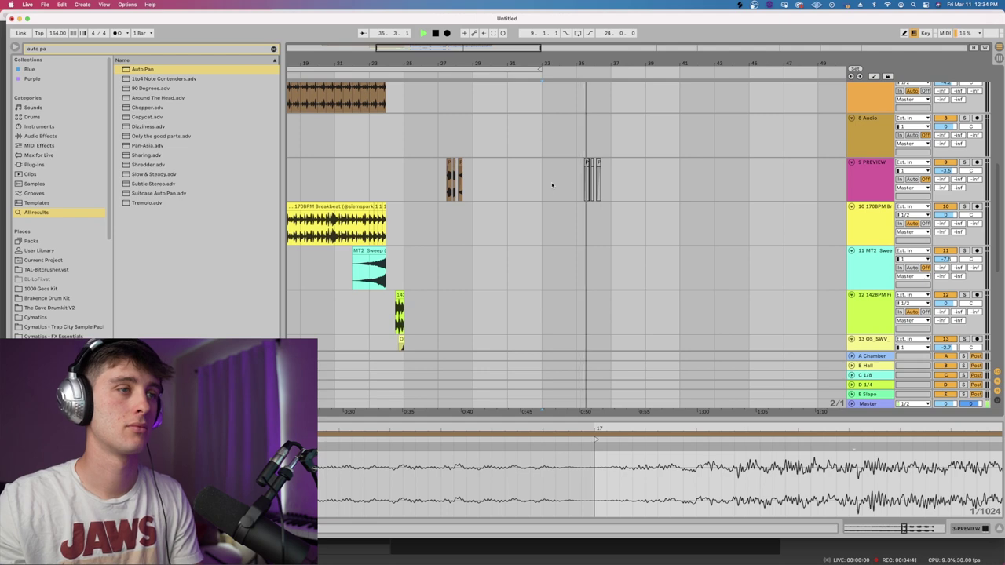
{"action": "scroll", "coordinate": [552, 186], "scroll_direction": "up", "scroll_amount": 5}
{"action": "left_click", "coordinate": [873, 192]}
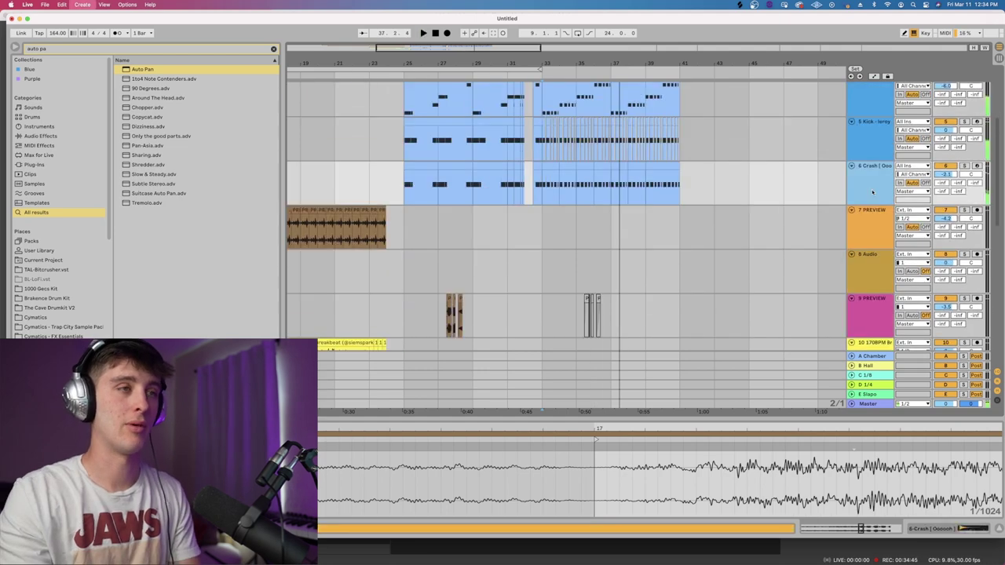
{"action": "key", "text": "super+shift+t"}
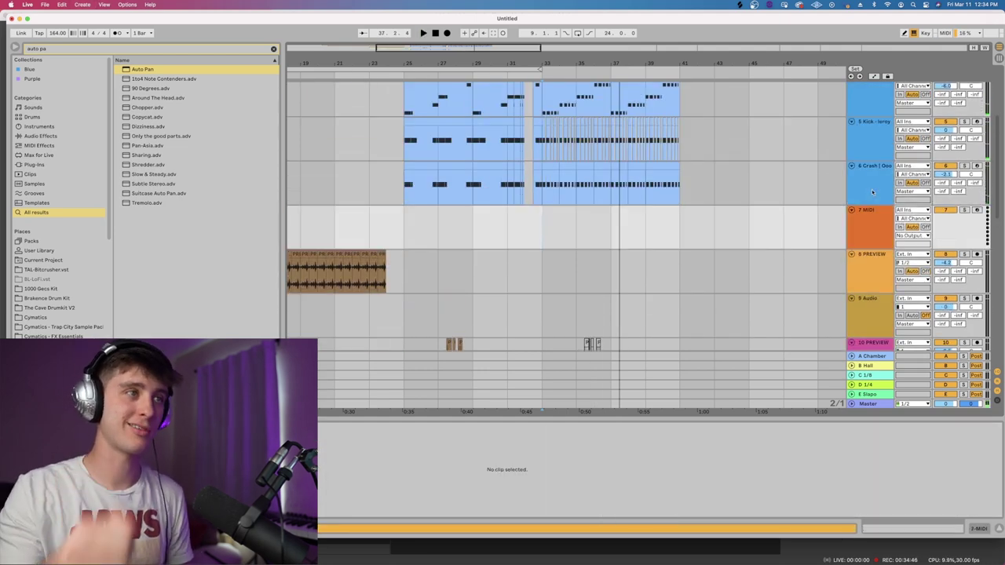